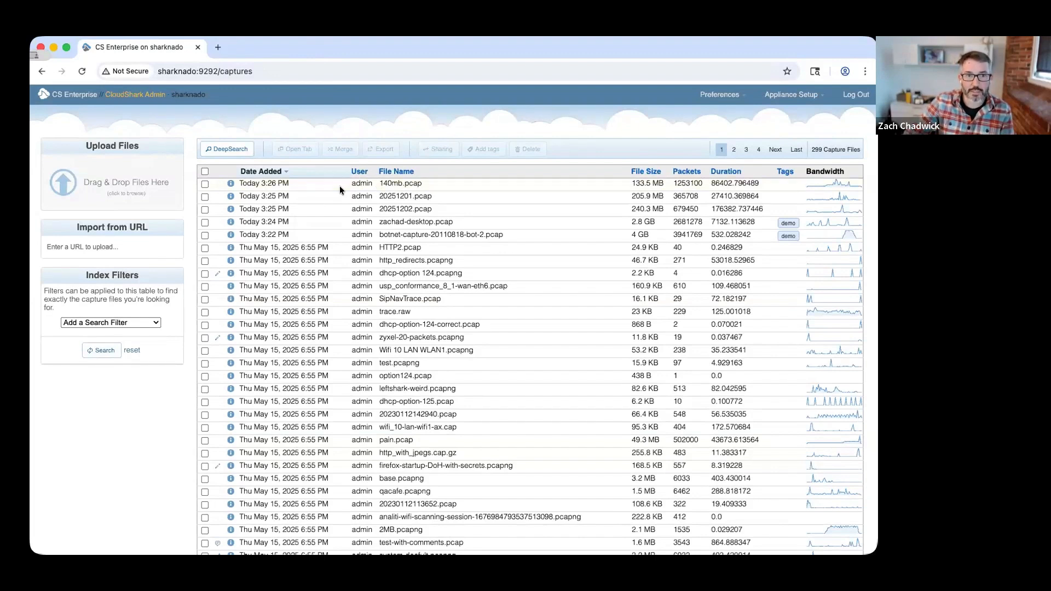
Open botnet-capture-20110818-bot-2.pcap and extract the 00:00 - 05:16 time slice into a new session.
{"action": "left_click", "coordinate": [468, 235]}
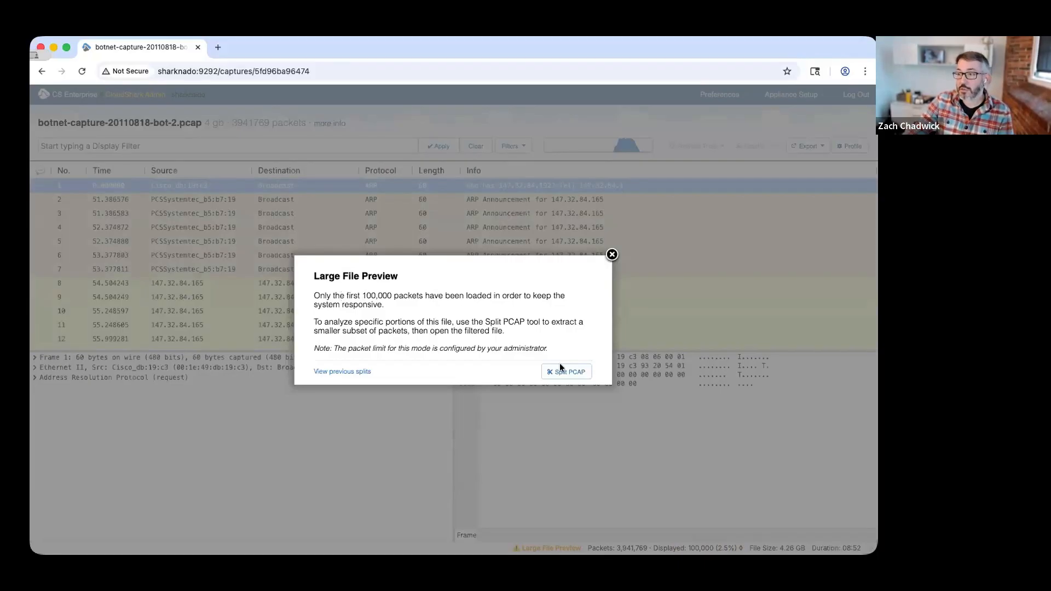
{"action": "left_click", "coordinate": [572, 372]}
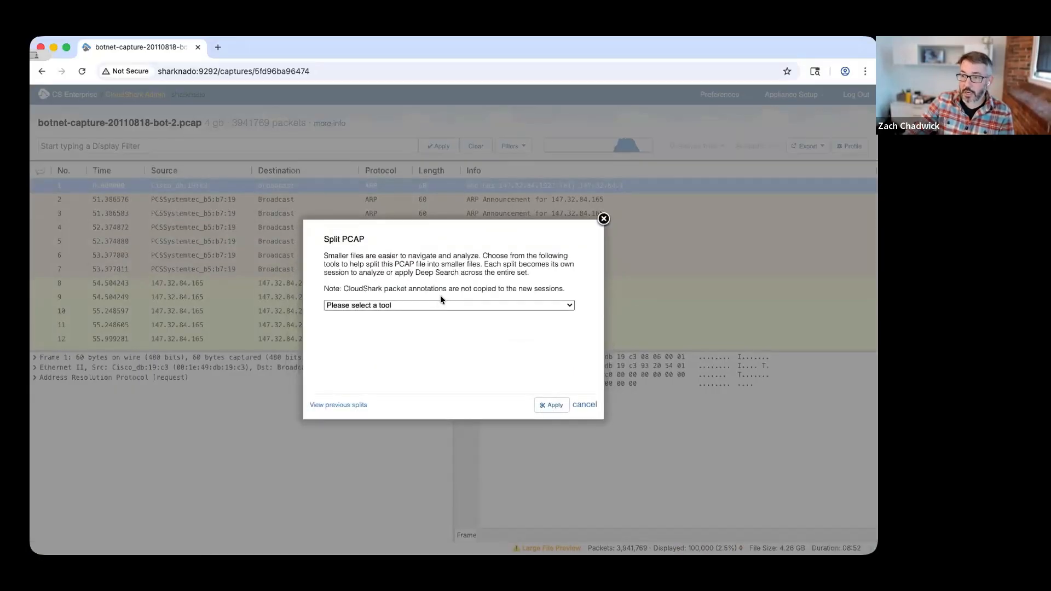
{"action": "left_click", "coordinate": [436, 305]}
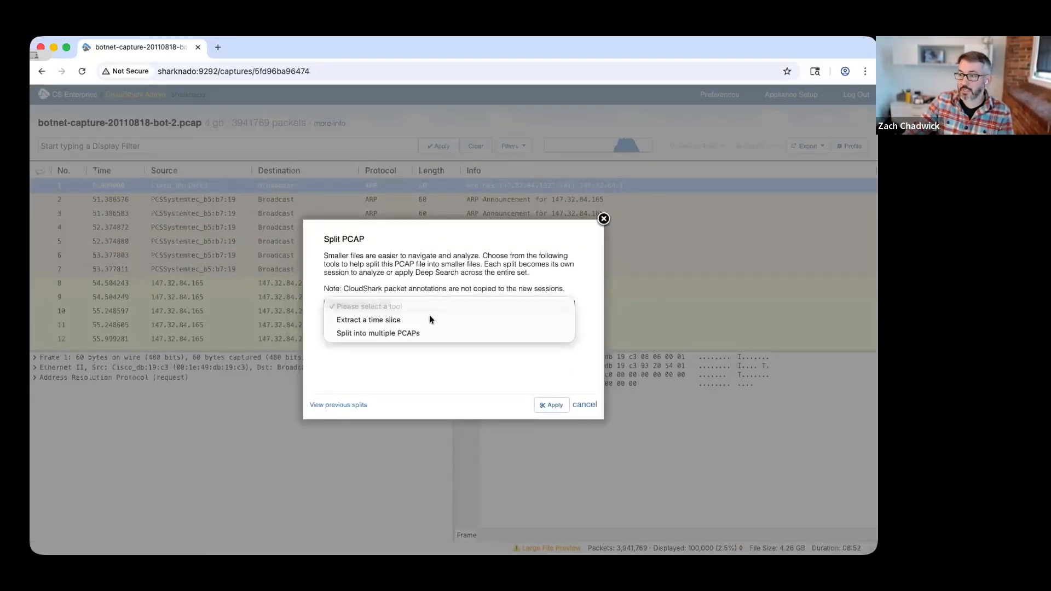
{"action": "left_click", "coordinate": [429, 319]}
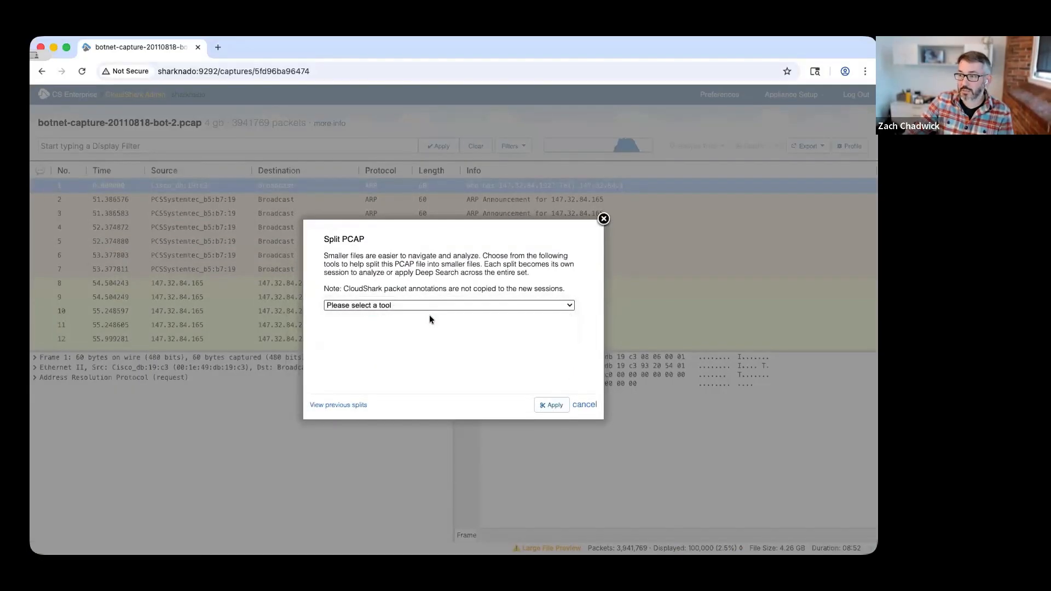
{"action": "left_click_drag", "start_coordinate": [504, 342], "coordinate": [462, 356]}
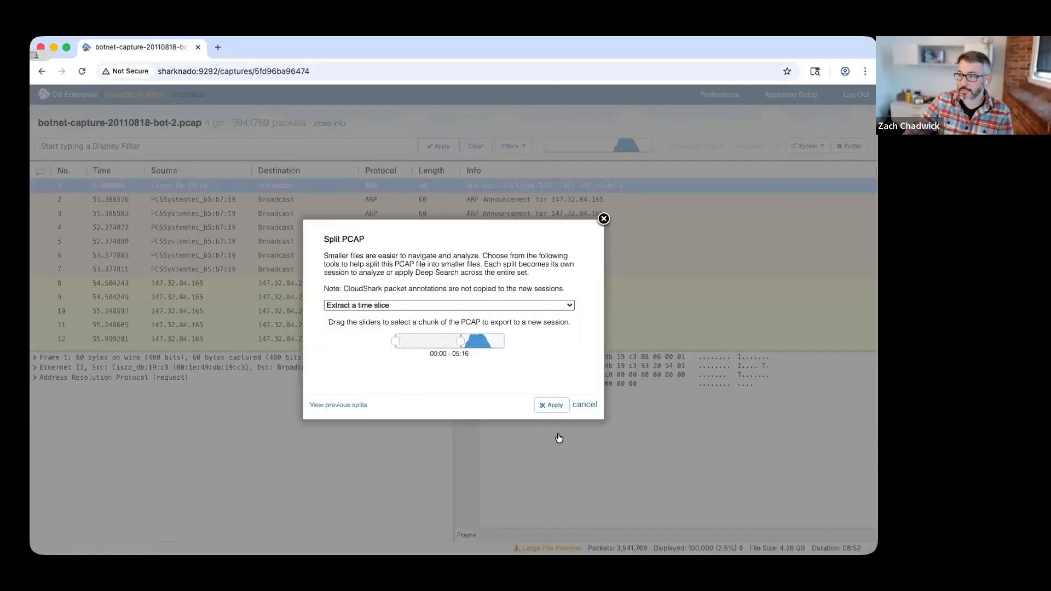
{"action": "left_click", "coordinate": [551, 406]}
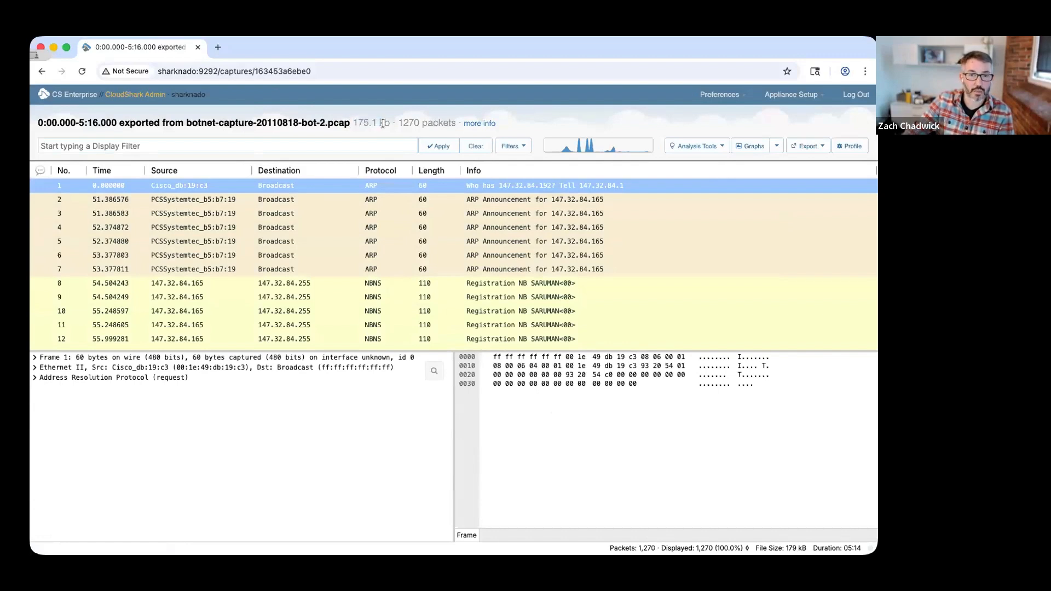
Use the Protocol Hierarchy of the extracted slice to filter its packets to TCP traffic, and look through them.
{"action": "left_click", "coordinate": [696, 146]}
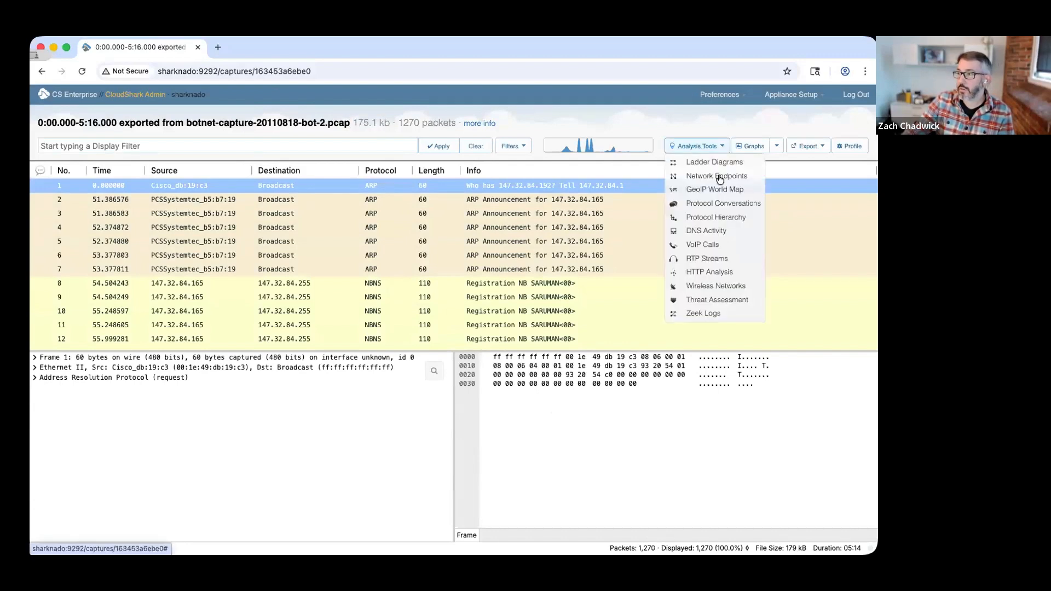
{"action": "left_click", "coordinate": [729, 220]}
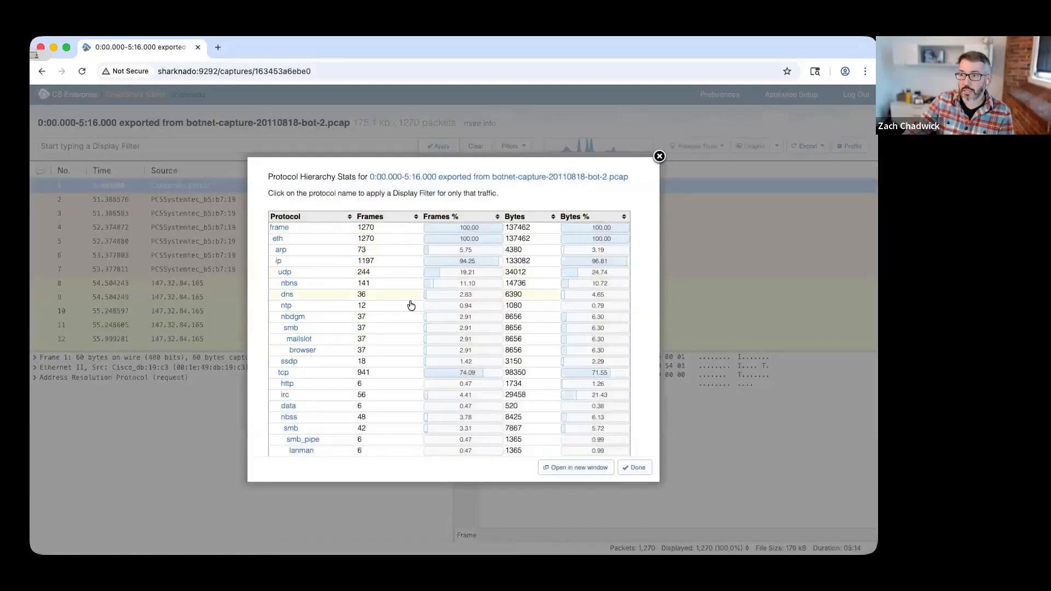
{"action": "scroll", "coordinate": [411, 306], "scroll_direction": "down", "scroll_amount": 1}
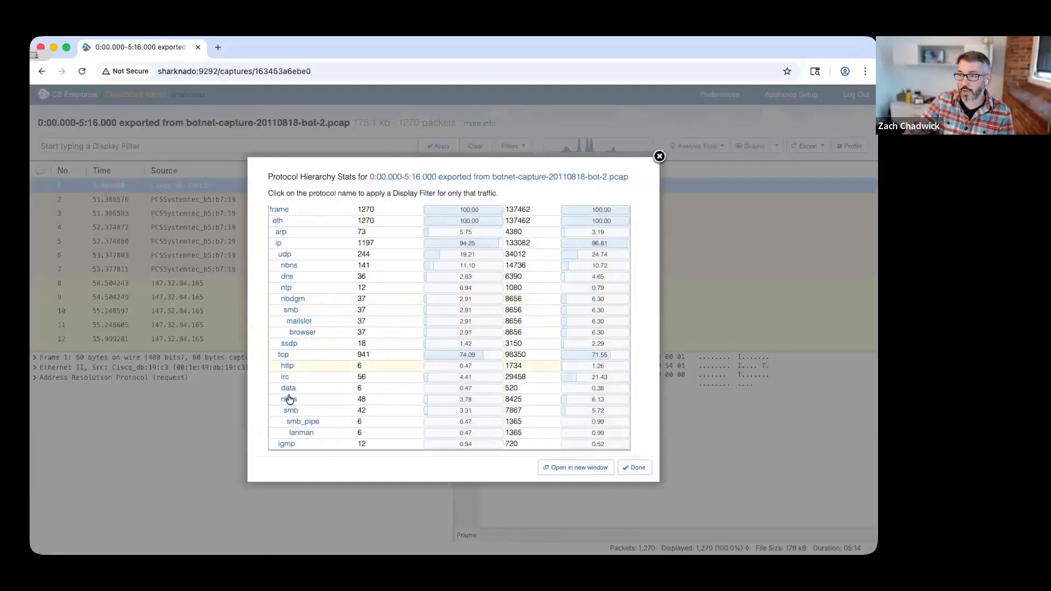
{"action": "left_click", "coordinate": [282, 354]}
{"action": "scroll", "coordinate": [343, 271], "scroll_direction": "down", "scroll_amount": 15}
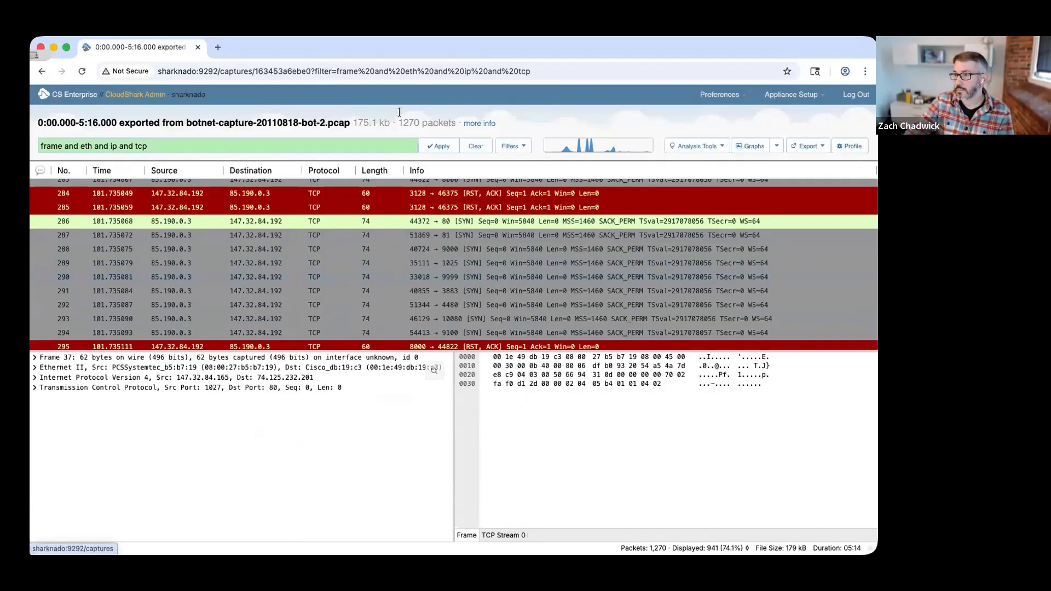
Return to the capture list, open zachad-desktop.pcap and start the Split PCAP tool on it.
{"action": "left_click", "coordinate": [75, 93]}
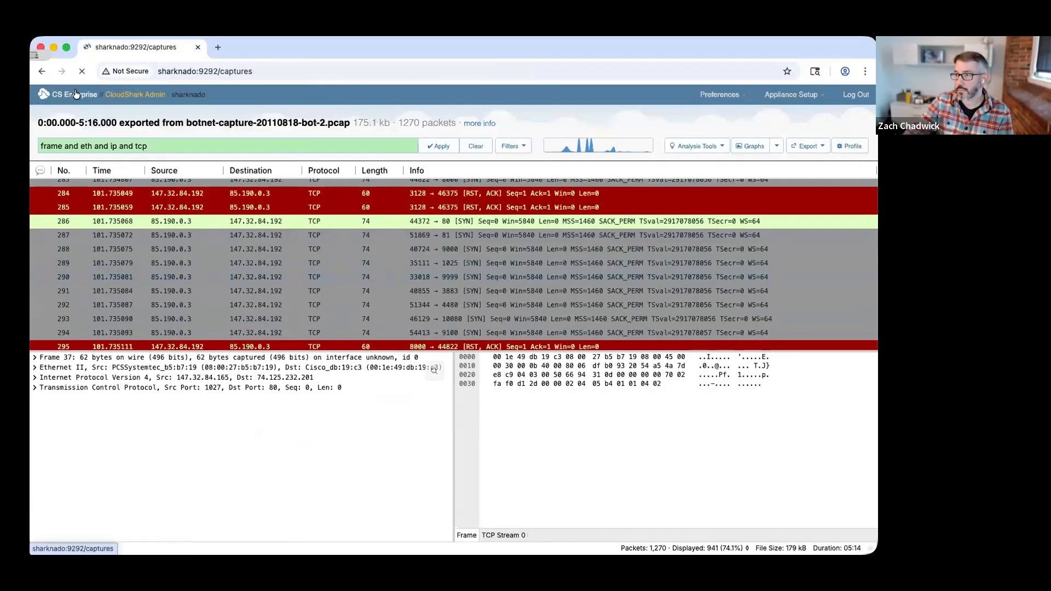
{"action": "left_click", "coordinate": [378, 235]}
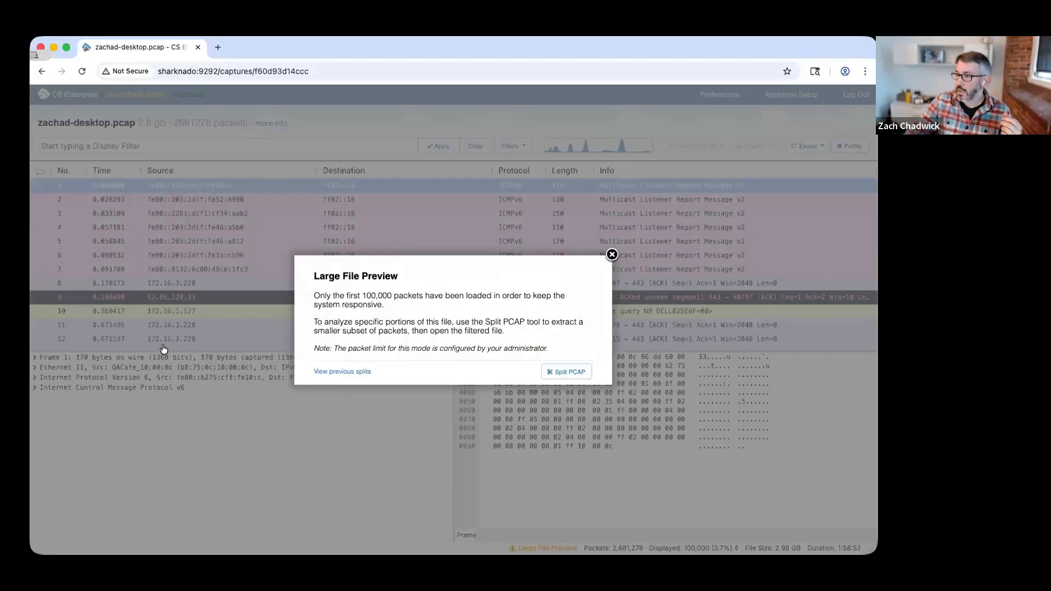
{"action": "left_click", "coordinate": [570, 372]}
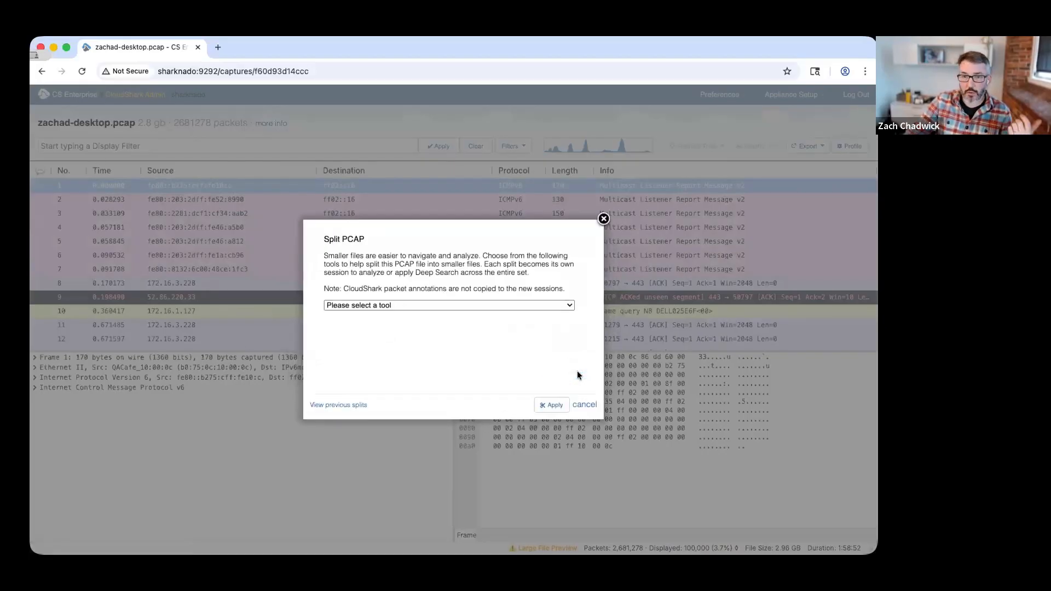
Split zachad-desktop.pcap into multiple PCAPs with 75000 packets per file.
{"action": "left_click", "coordinate": [370, 302]}
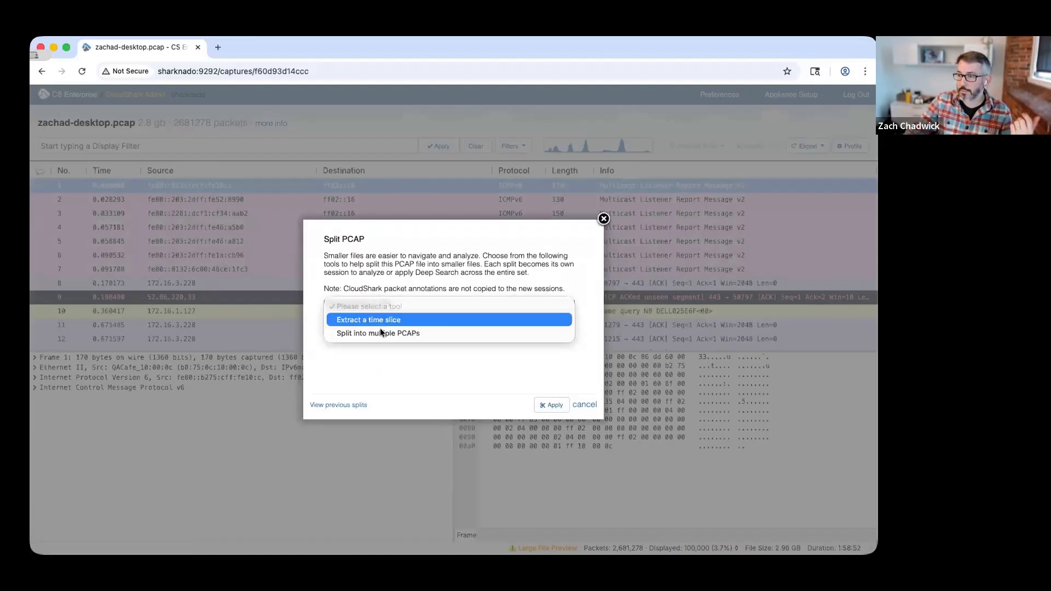
{"action": "left_click", "coordinate": [380, 327]}
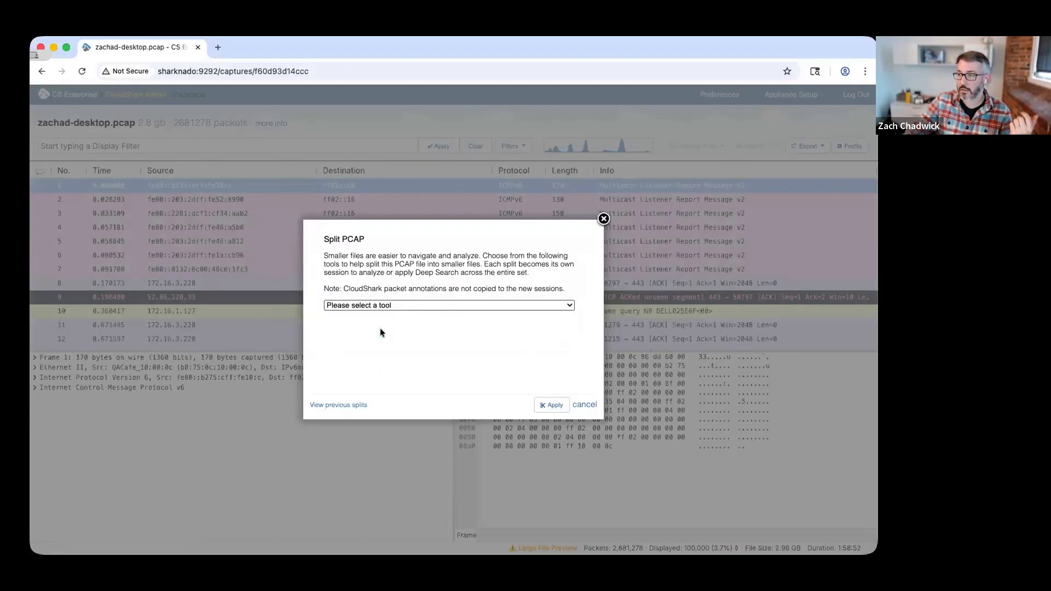
{"action": "left_click", "coordinate": [483, 340]}
{"action": "left_click", "coordinate": [491, 366]}
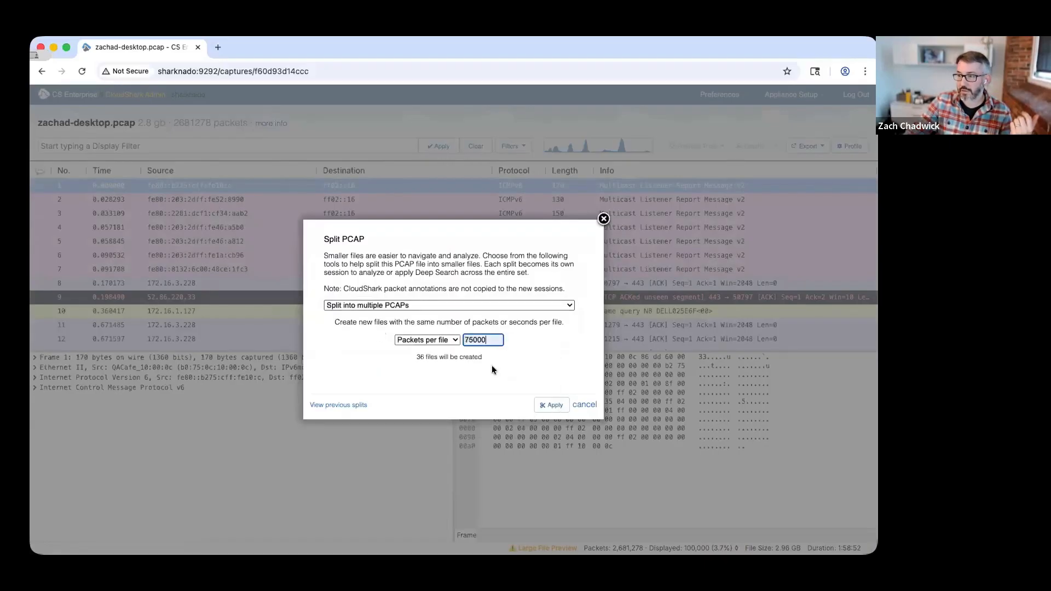
{"action": "left_click_drag", "start_coordinate": [418, 356], "coordinate": [478, 356]}
{"action": "left_click", "coordinate": [475, 354]}
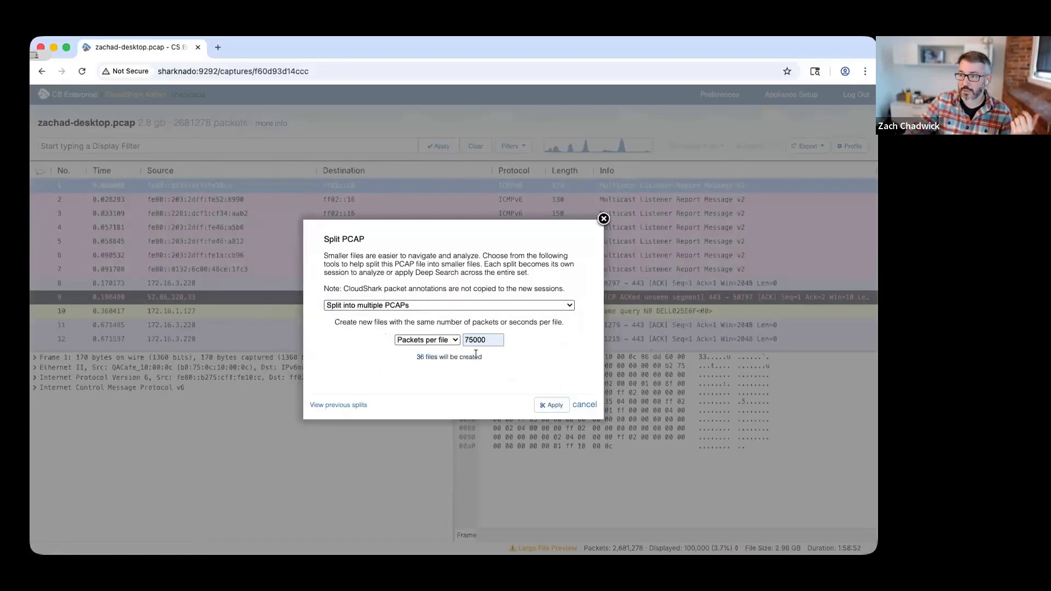
{"action": "left_click", "coordinate": [558, 404]}
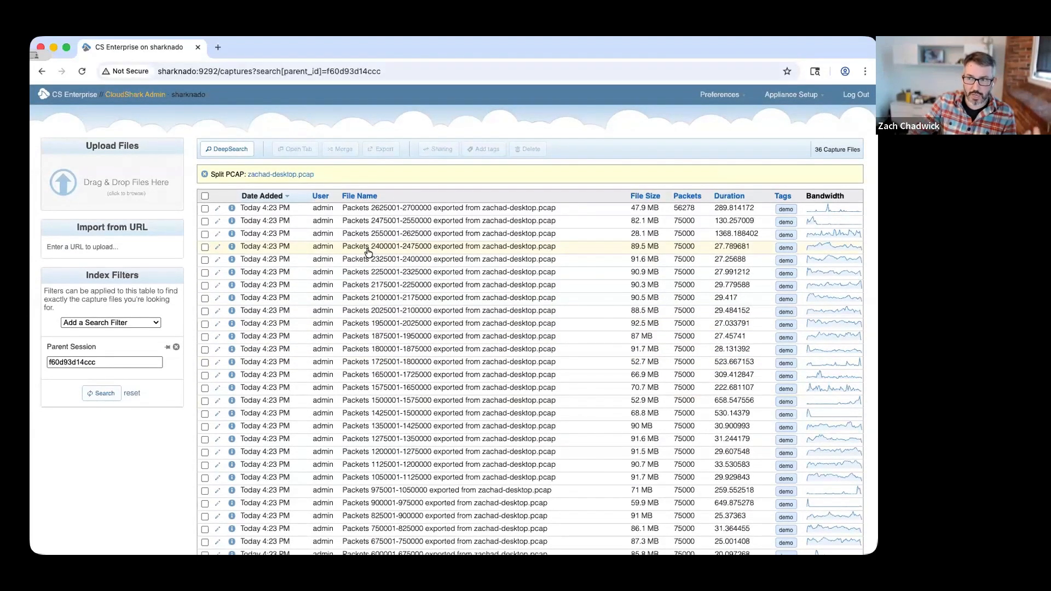
Run a DeepSearch across the split files with the display filter dns.qry.name contains "sharknado".
{"action": "left_click", "coordinate": [240, 155]}
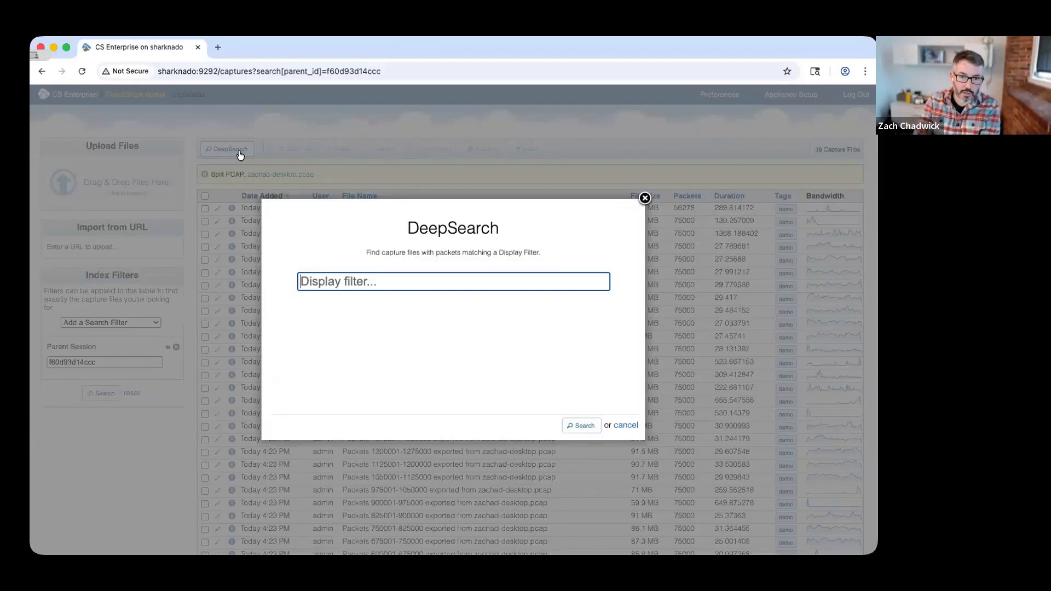
{"action": "type", "text": "dns.q"}
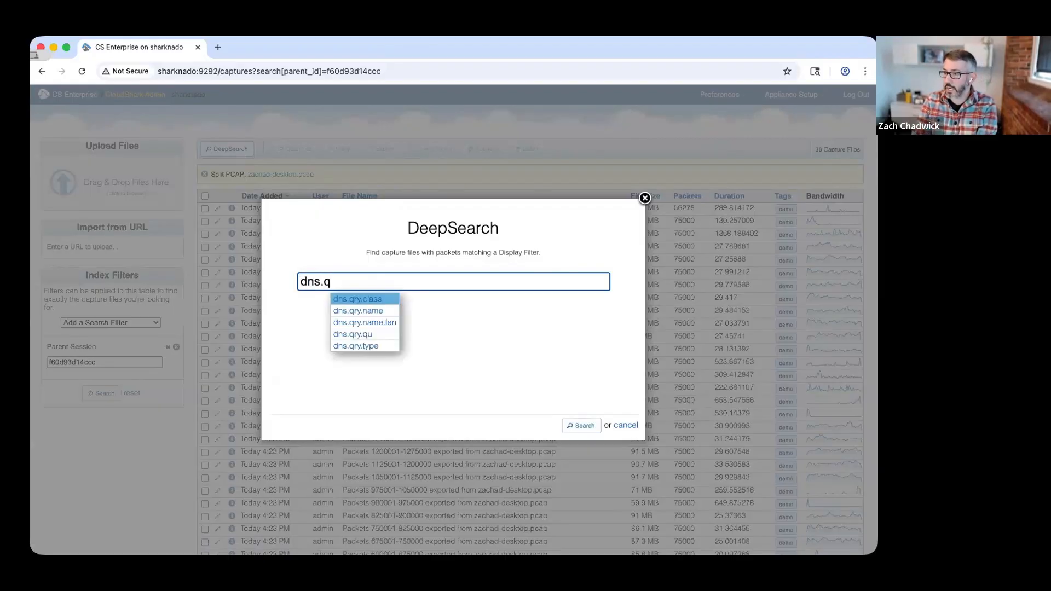
{"action": "key", "text": "Down"}
{"action": "key", "text": "Return"}
{"action": "type", "text": "contains \"sharknado\""}
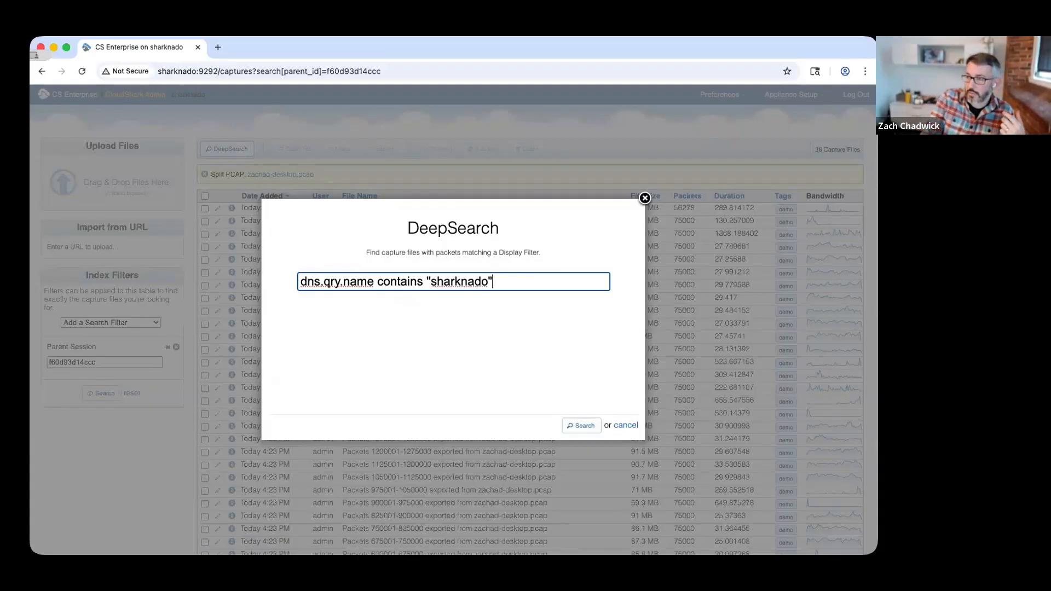
{"action": "key", "text": "Return"}
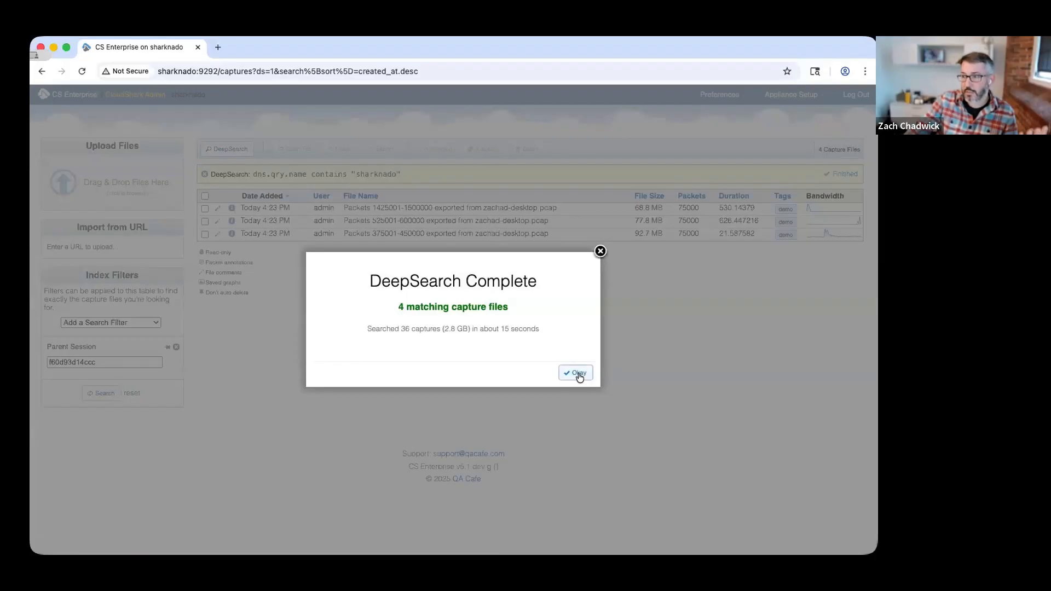
{"action": "left_click", "coordinate": [578, 374]}
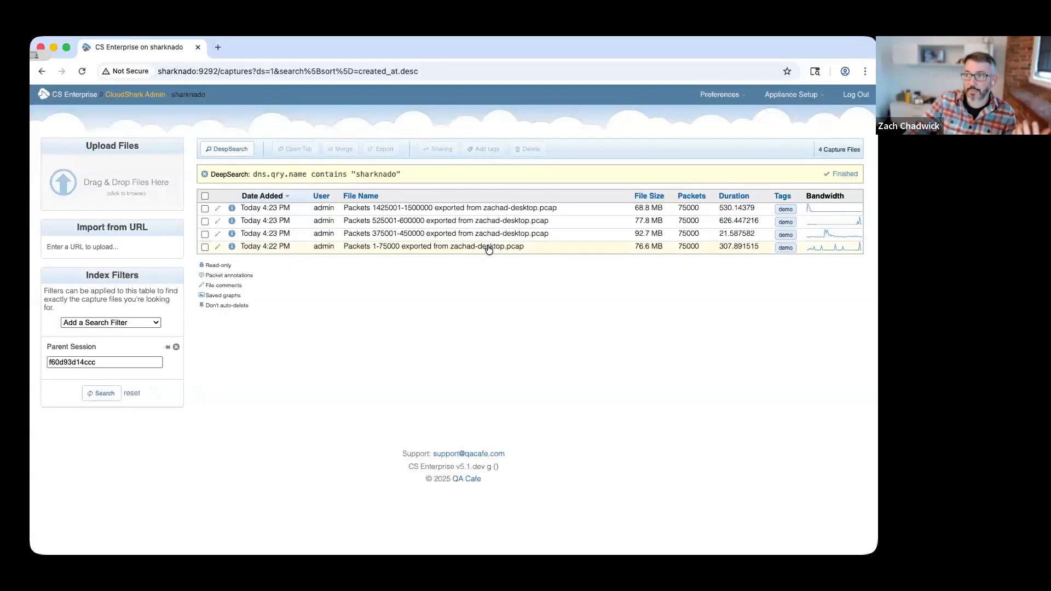
{"action": "left_click", "coordinate": [474, 233]}
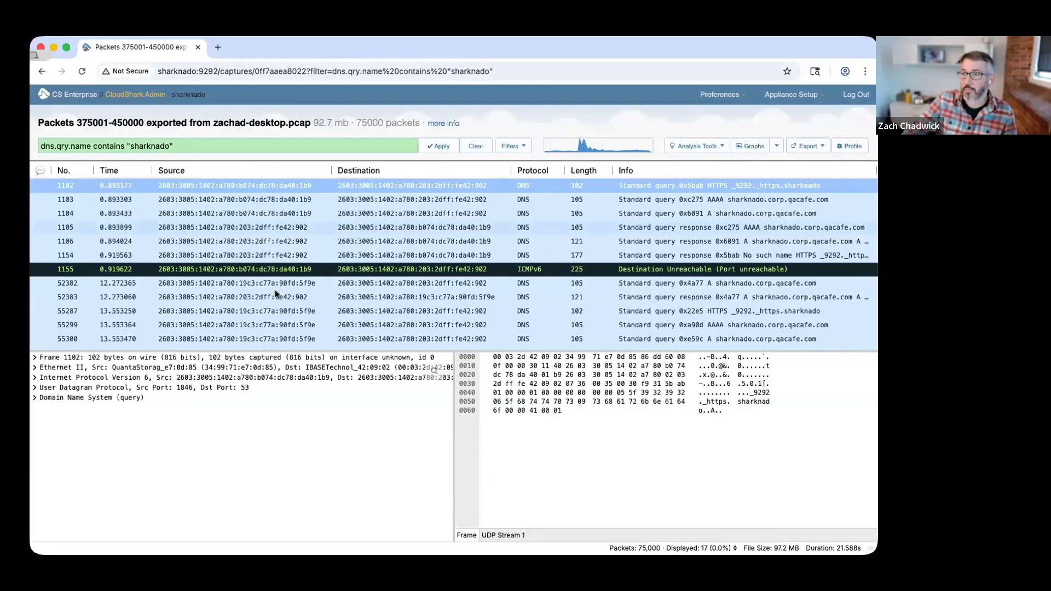
{"action": "scroll", "coordinate": [275, 290], "scroll_direction": "down", "scroll_amount": 2}
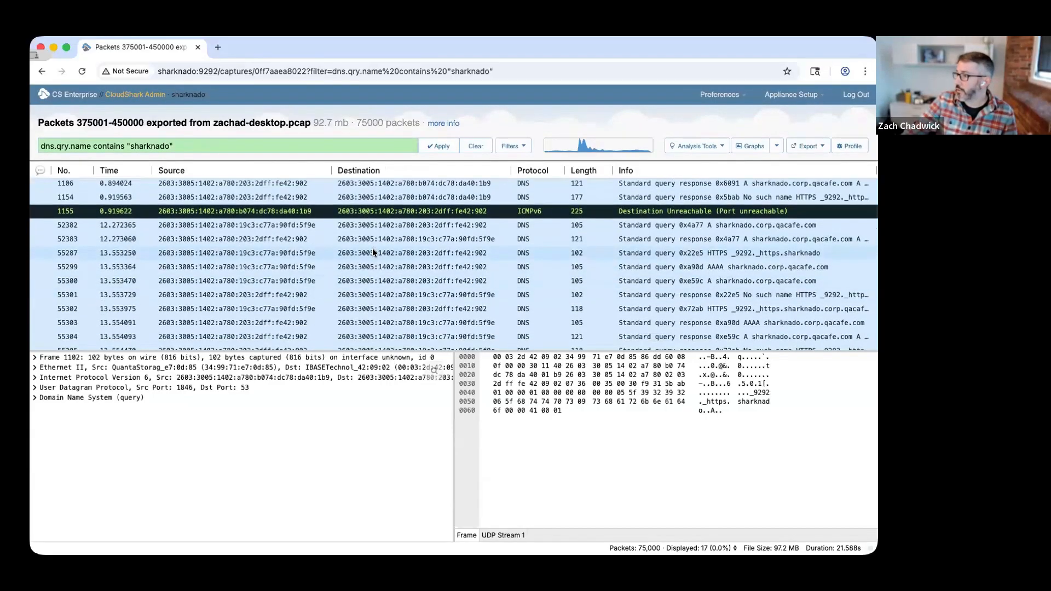
{"action": "scroll", "coordinate": [372, 248], "scroll_direction": "up", "scroll_amount": 2}
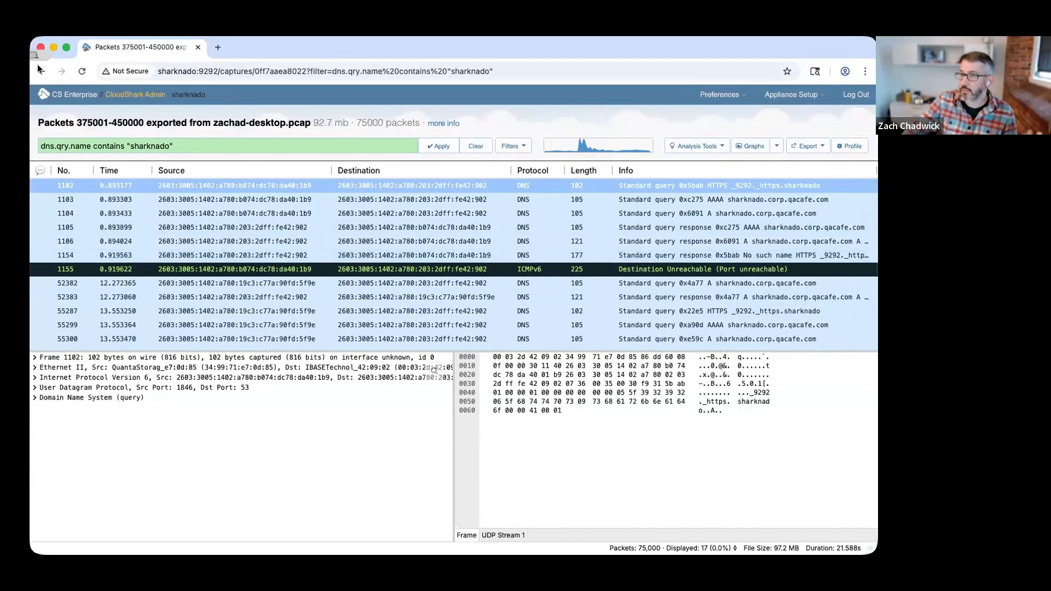
{"action": "left_click", "coordinate": [39, 70]}
{"action": "left_click", "coordinate": [378, 242]}
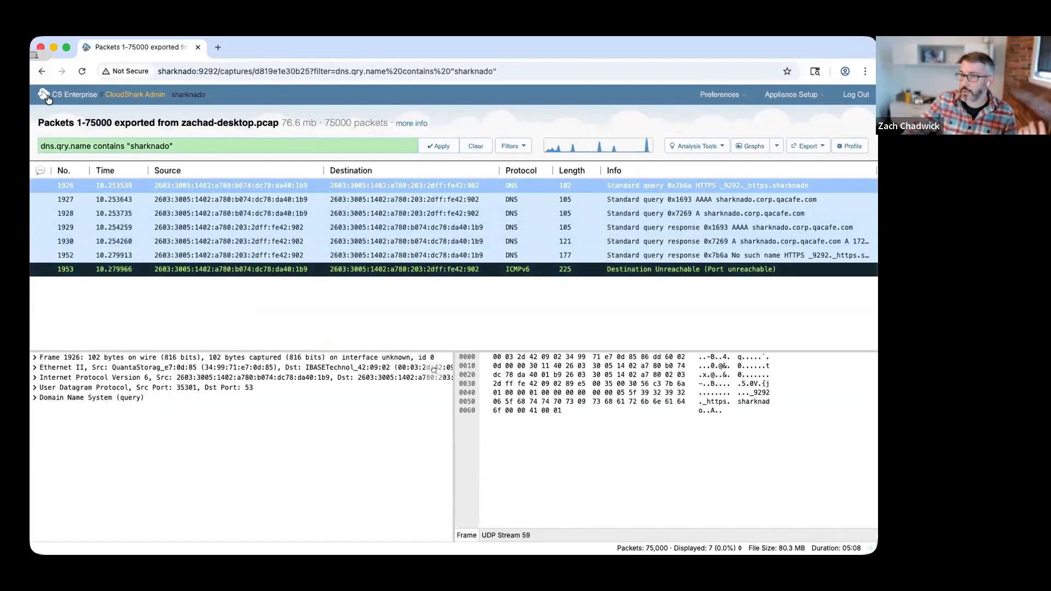
{"action": "left_click", "coordinate": [43, 72]}
{"action": "left_click", "coordinate": [353, 227]}
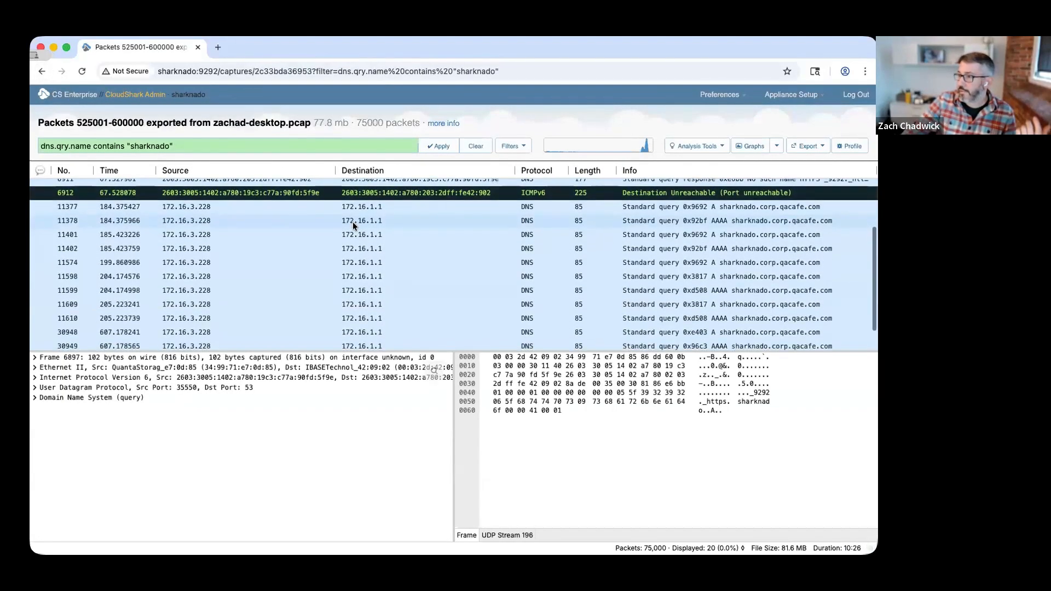
{"action": "scroll", "coordinate": [353, 224], "scroll_direction": "up", "scroll_amount": 3}
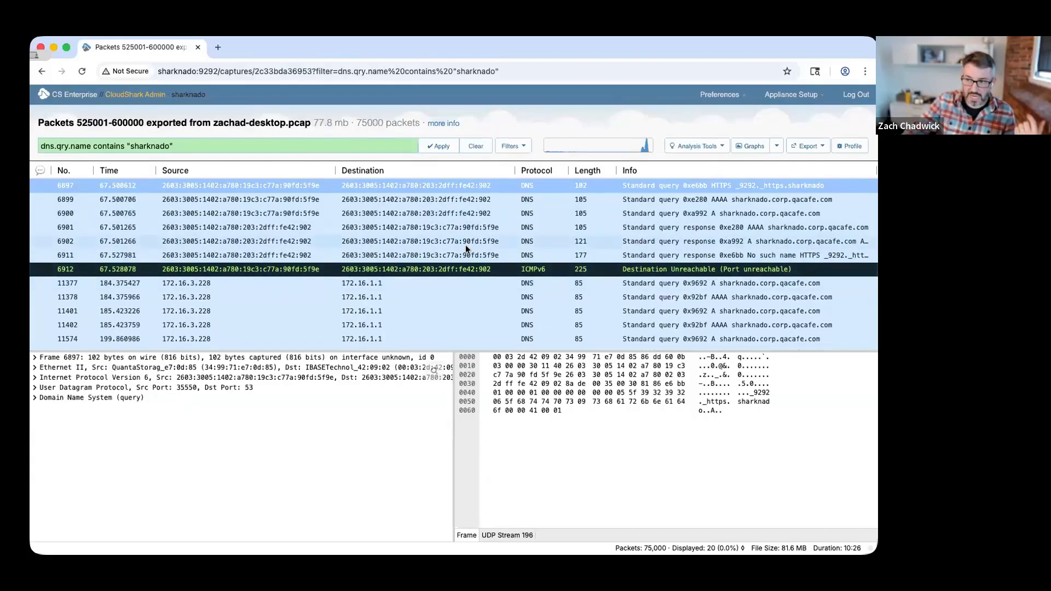
{"action": "scroll", "coordinate": [363, 320], "scroll_direction": "down", "scroll_amount": 4}
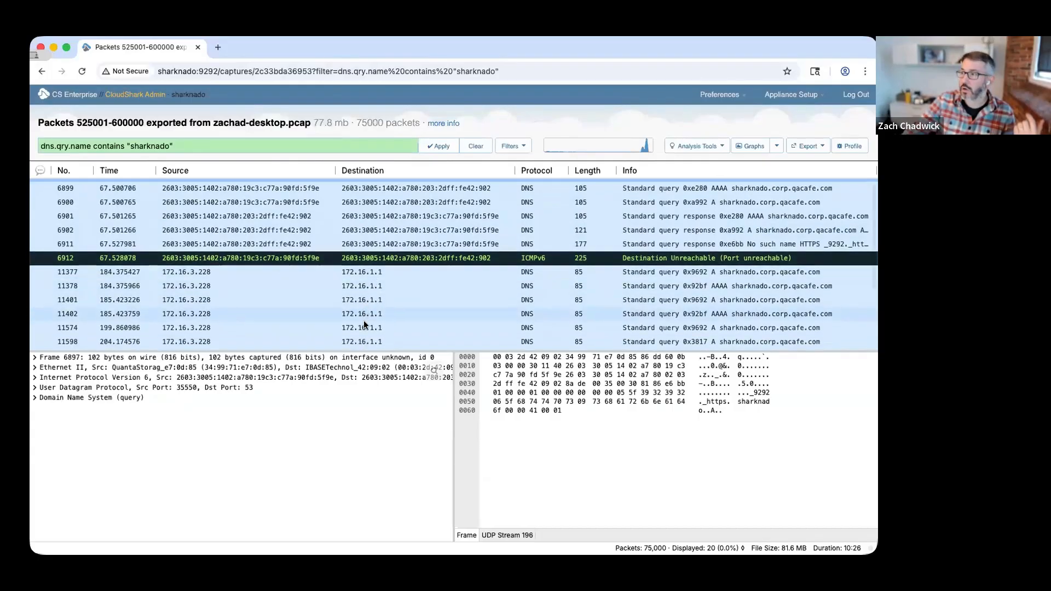
{"action": "scroll", "coordinate": [393, 290], "scroll_direction": "up", "scroll_amount": 1}
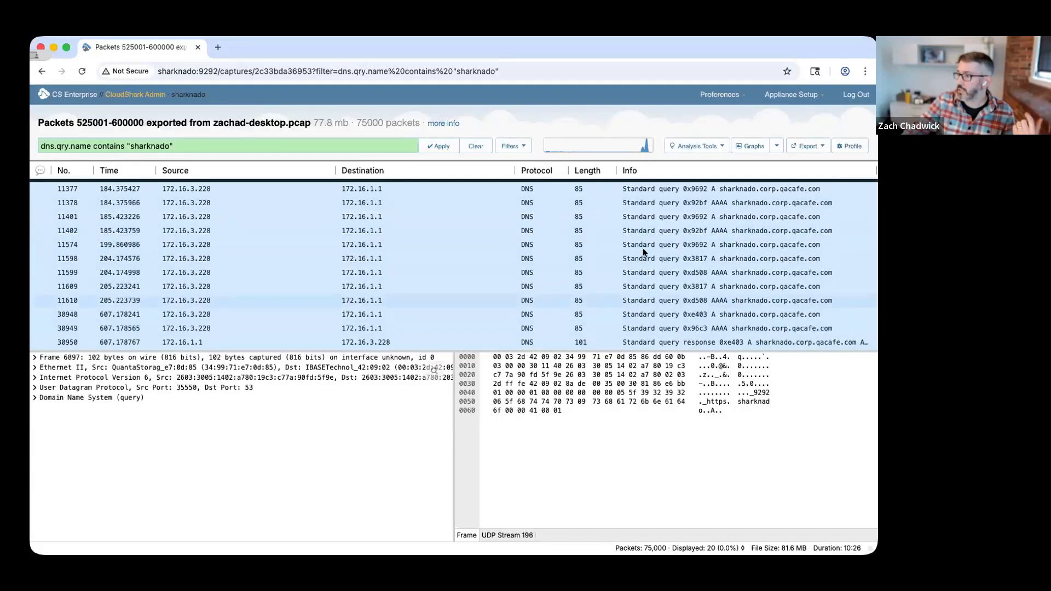
{"action": "scroll", "coordinate": [641, 238], "scroll_direction": "up", "scroll_amount": 3}
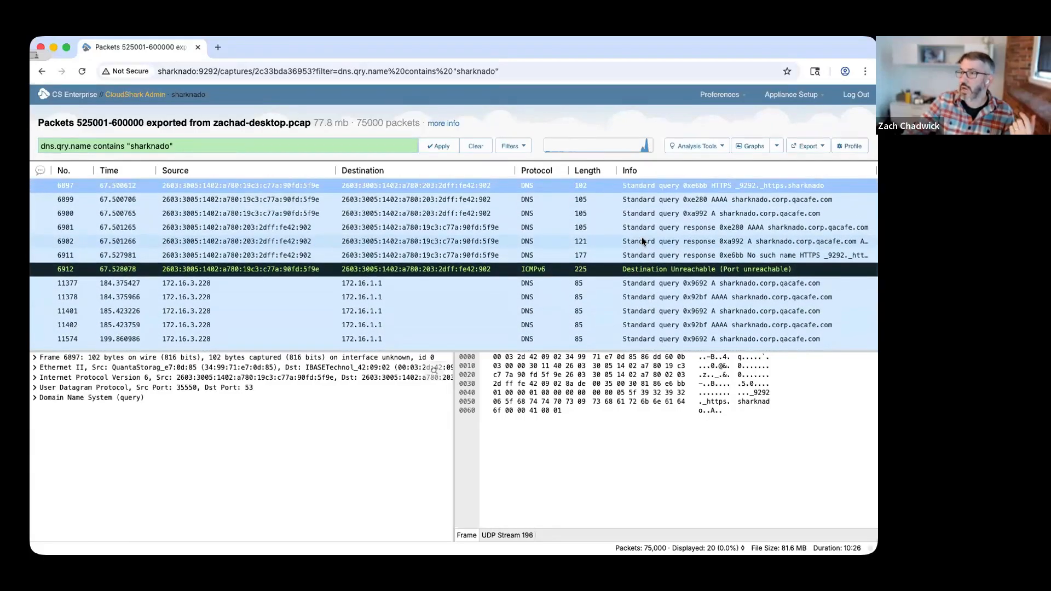
{"action": "left_click", "coordinate": [444, 124]}
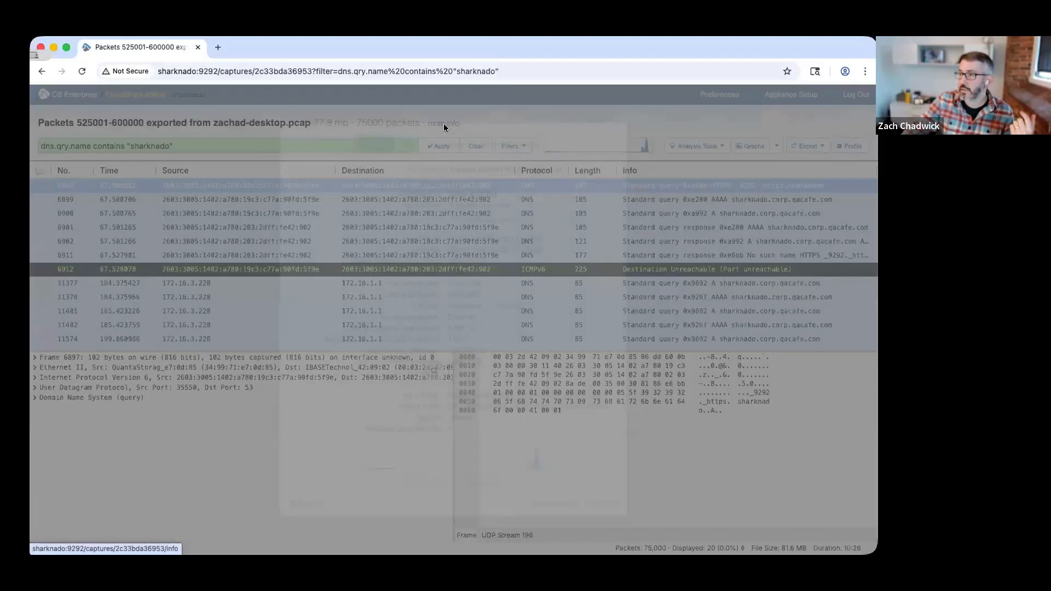
{"action": "left_click", "coordinate": [406, 144]}
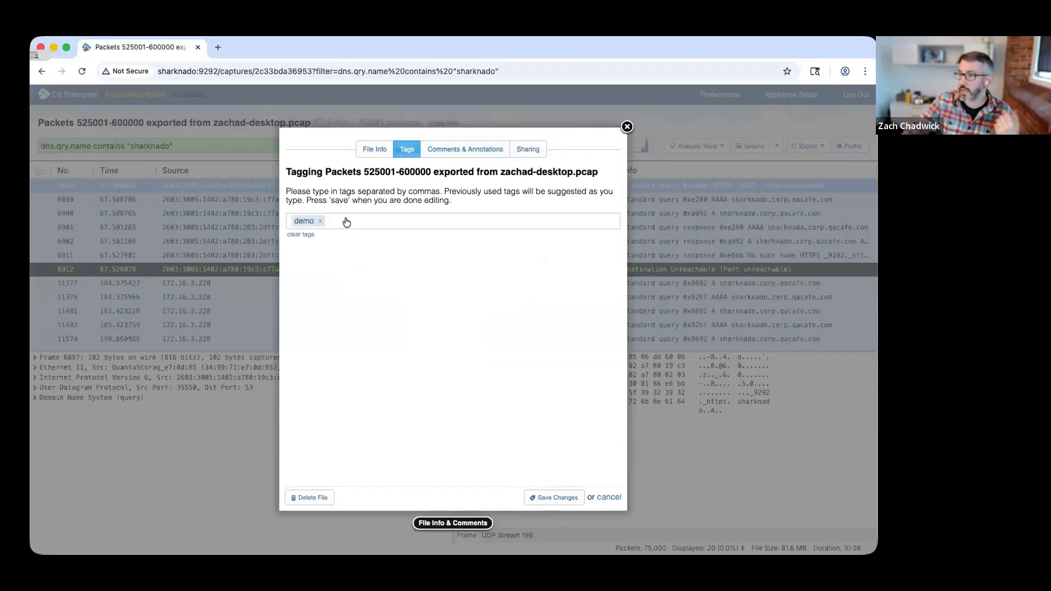
{"action": "type", "text": "dns"}
{"action": "key", "text": "Return"}
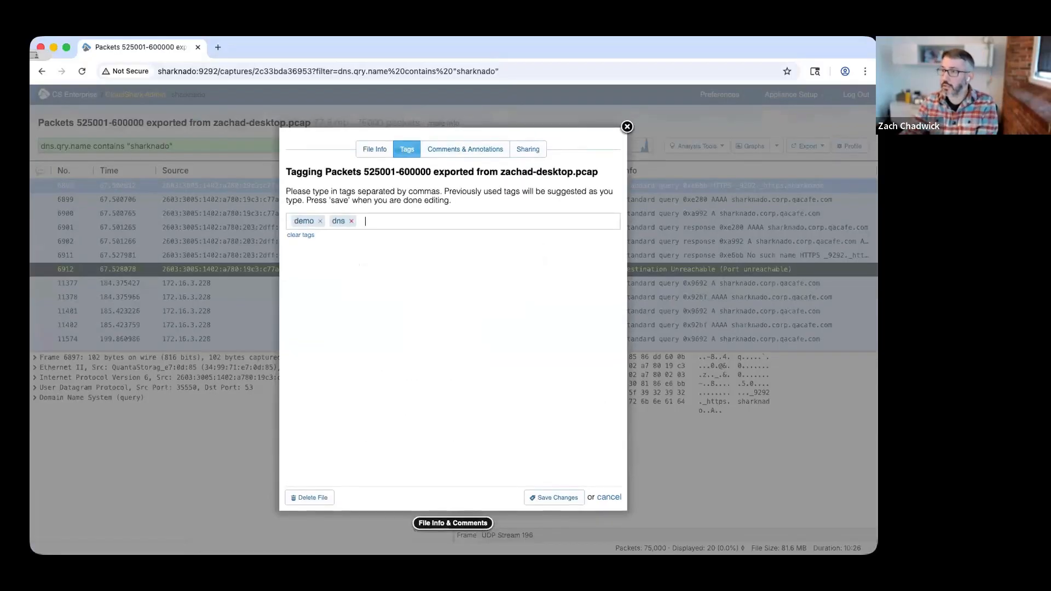
{"action": "left_click", "coordinate": [556, 504]}
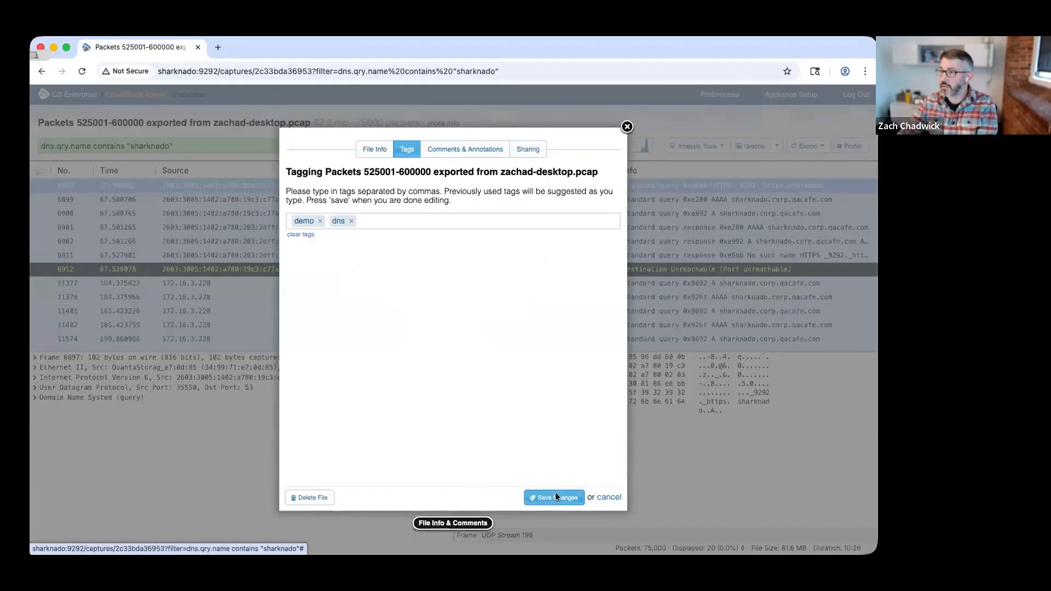
Check the file's owner, group access and direct access URL in its sharing settings, closing them without saving.
{"action": "left_click", "coordinate": [441, 124]}
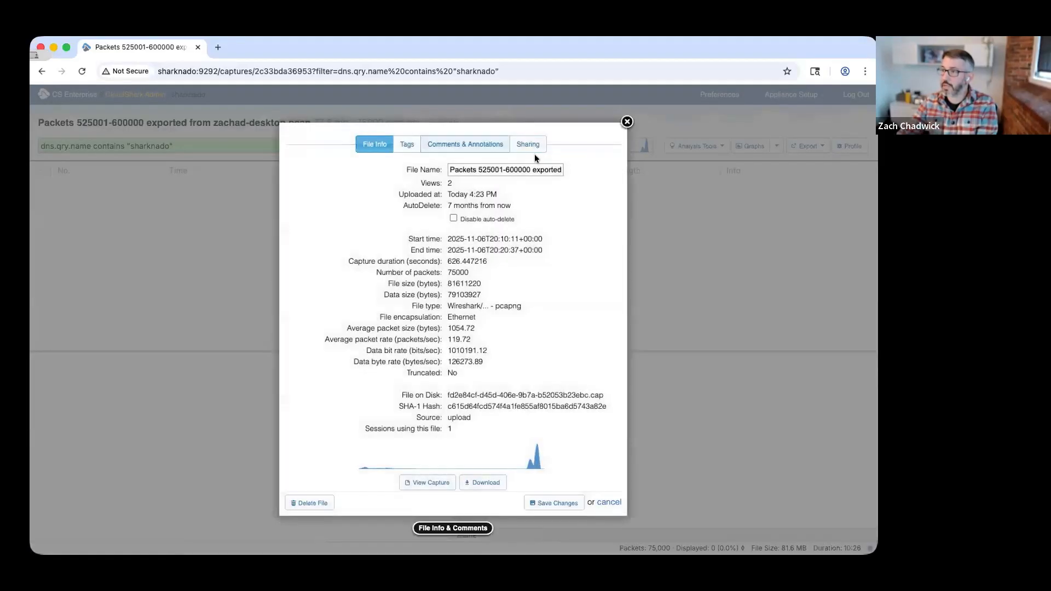
{"action": "left_click", "coordinate": [527, 149]}
{"action": "left_click", "coordinate": [404, 193]}
{"action": "left_click", "coordinate": [462, 193]}
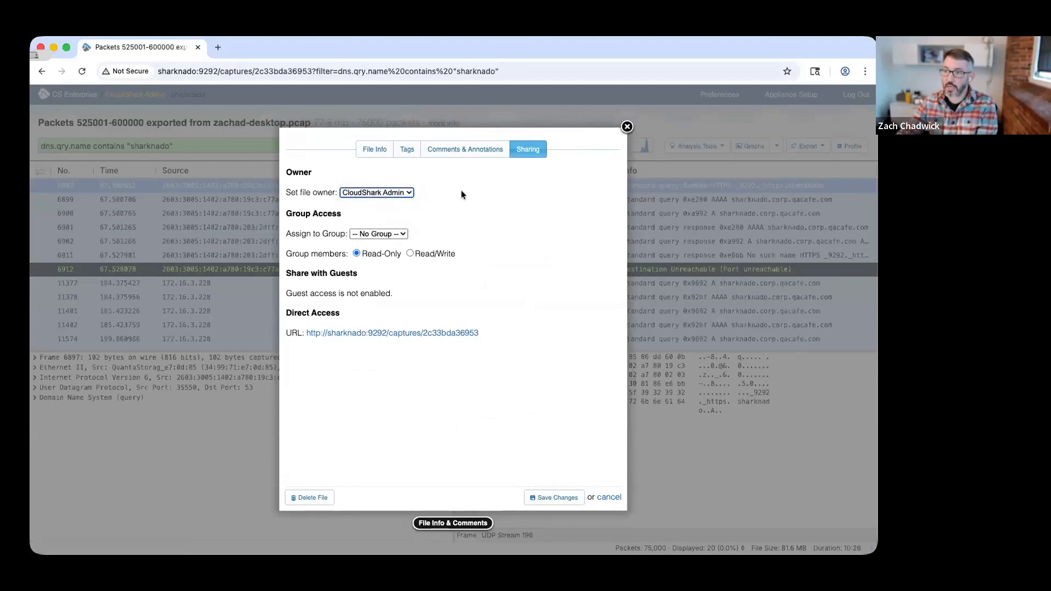
{"action": "right_click", "coordinate": [357, 333]}
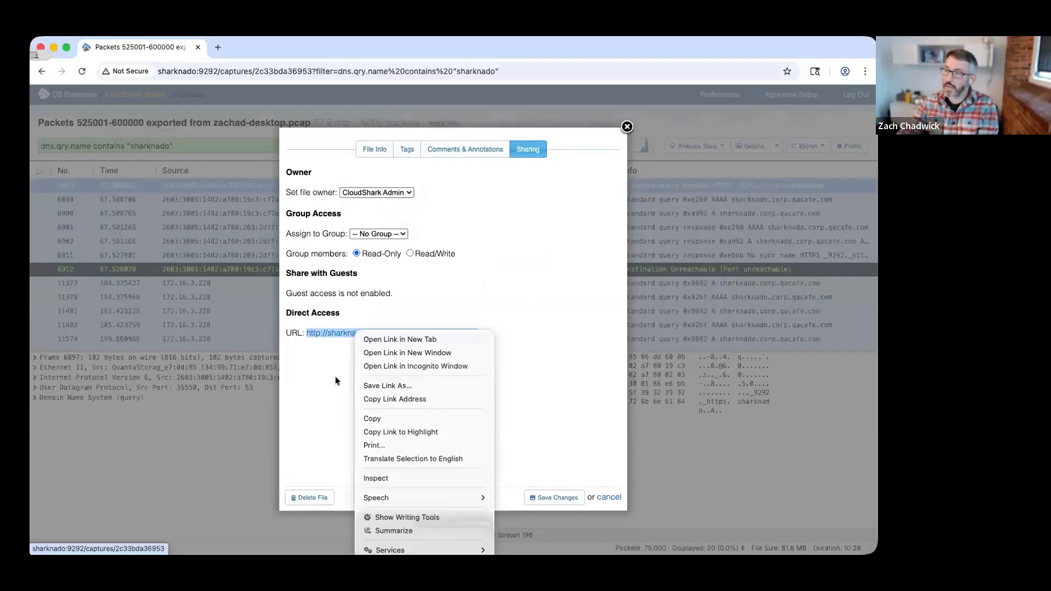
{"action": "key", "text": "Escape"}
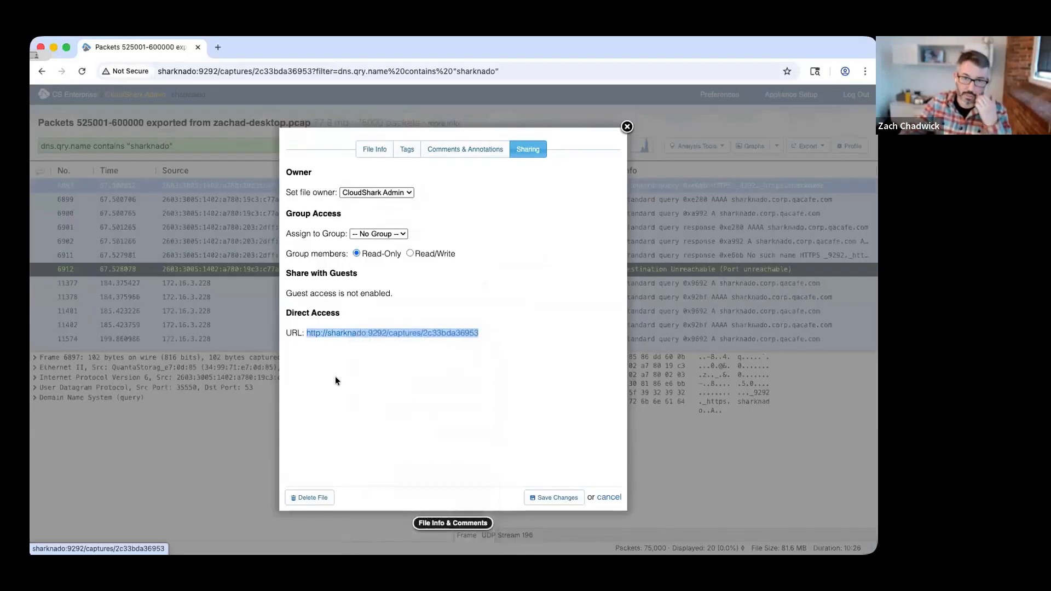
{"action": "left_click", "coordinate": [390, 390]}
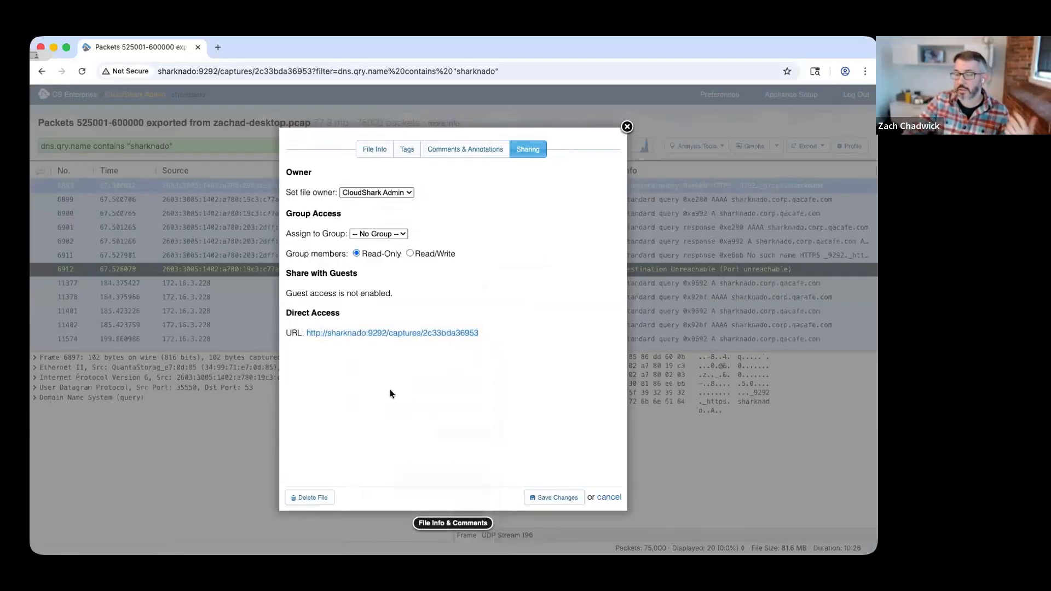
{"action": "left_click", "coordinate": [607, 497]}
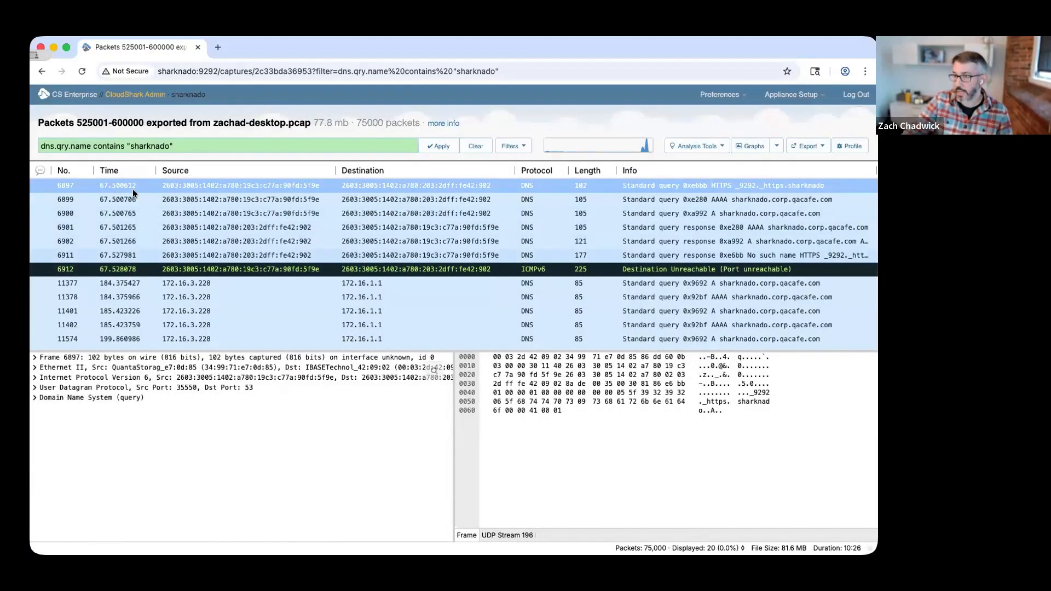
Return to the DeepSearch results and clear the search to list all files split from zachad-desktop.pcap.
{"action": "left_click", "coordinate": [74, 97]}
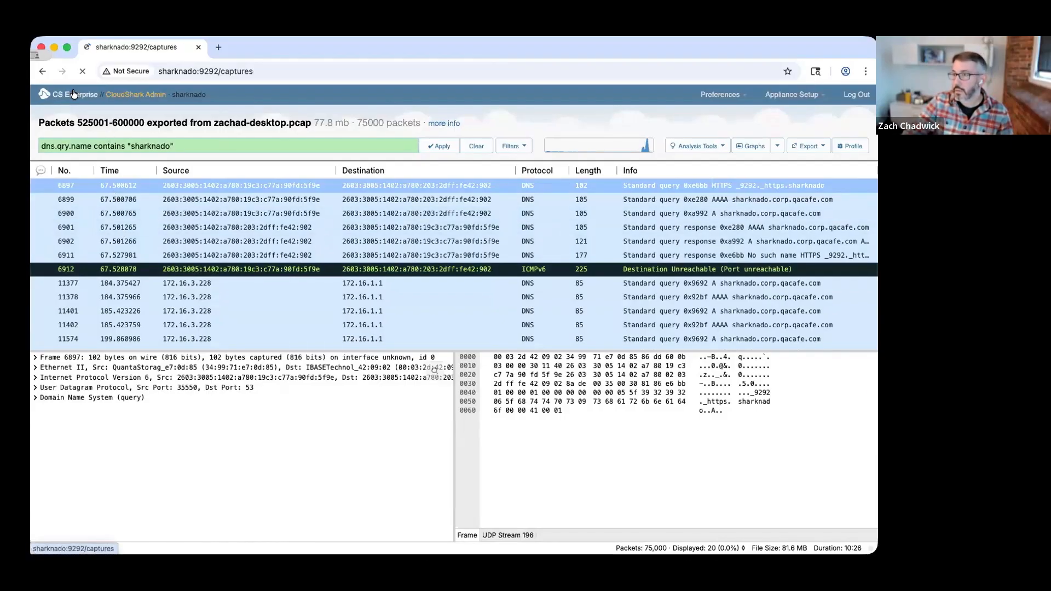
{"action": "left_click", "coordinate": [44, 71]}
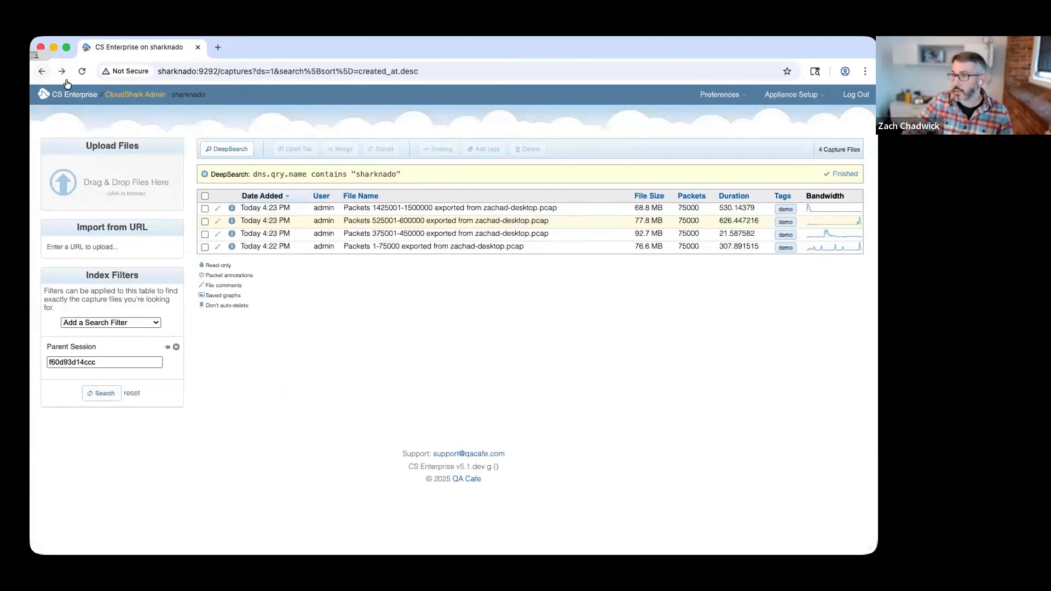
{"action": "left_click", "coordinate": [204, 173]}
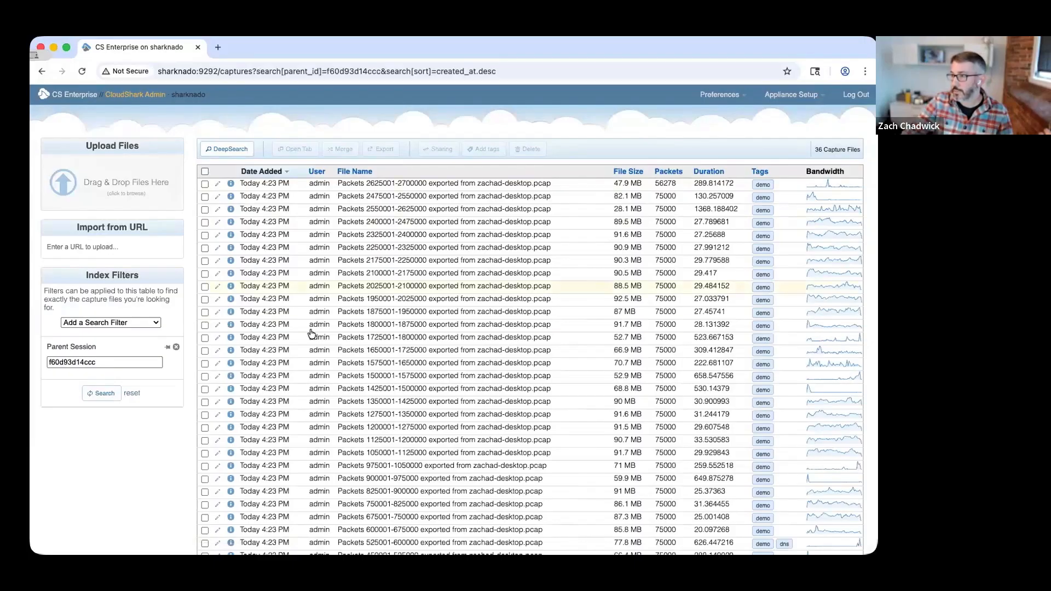
{"action": "scroll", "coordinate": [311, 334], "scroll_direction": "down", "scroll_amount": 2}
{"action": "scroll", "coordinate": [310, 335], "scroll_direction": "down", "scroll_amount": 3}
{"action": "scroll", "coordinate": [304, 372], "scroll_direction": "up", "scroll_amount": 2}
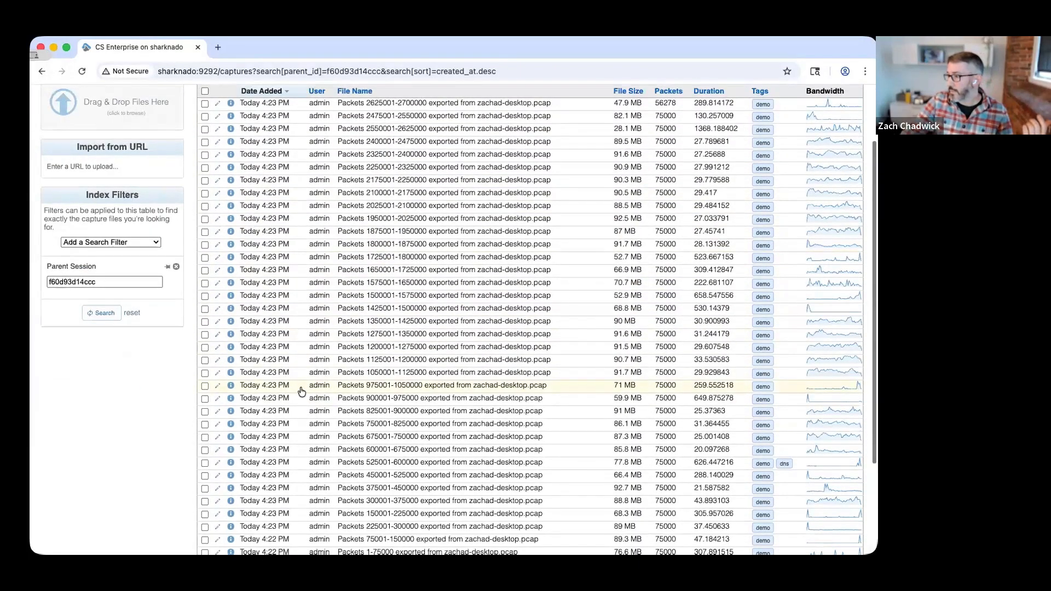
{"action": "left_click", "coordinate": [204, 451]}
{"action": "scroll", "coordinate": [203, 438], "scroll_direction": "up", "scroll_amount": 3}
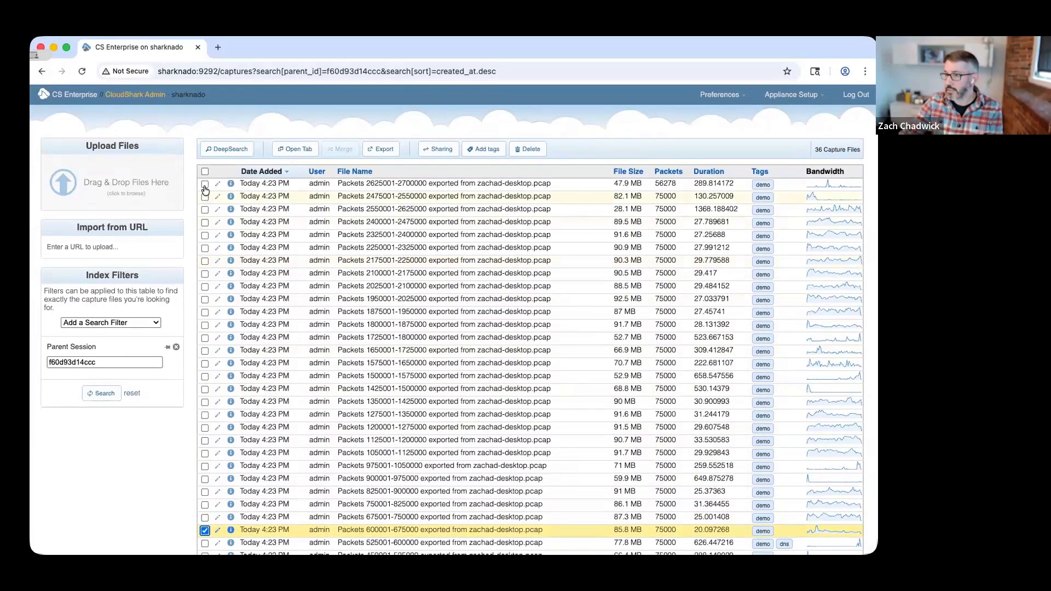
{"action": "left_click", "coordinate": [333, 182], "text": "shift"}
{"action": "left_click", "coordinate": [529, 148]}
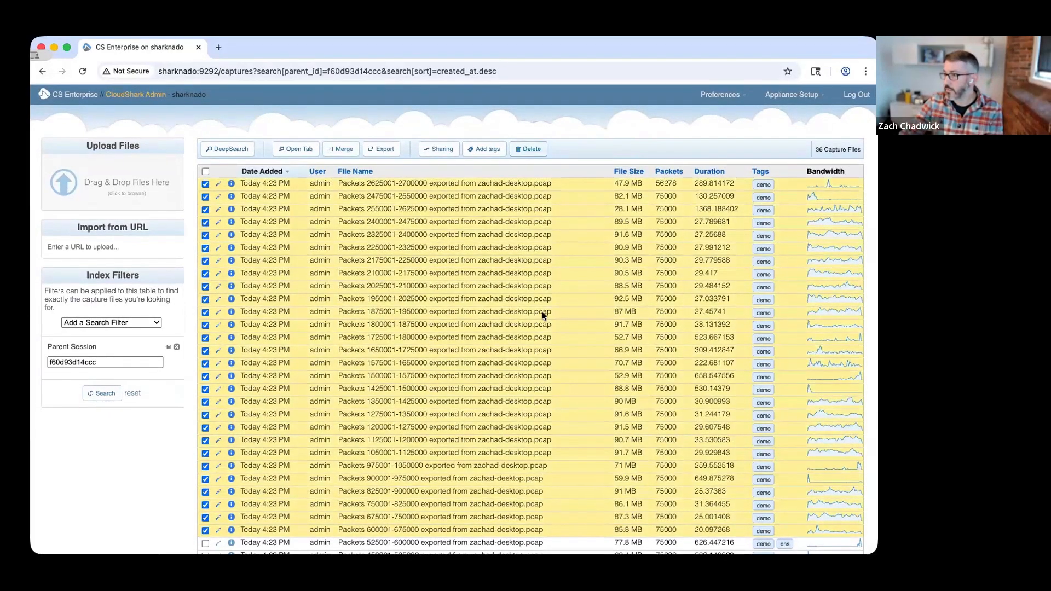
{"action": "left_click", "coordinate": [588, 358]}
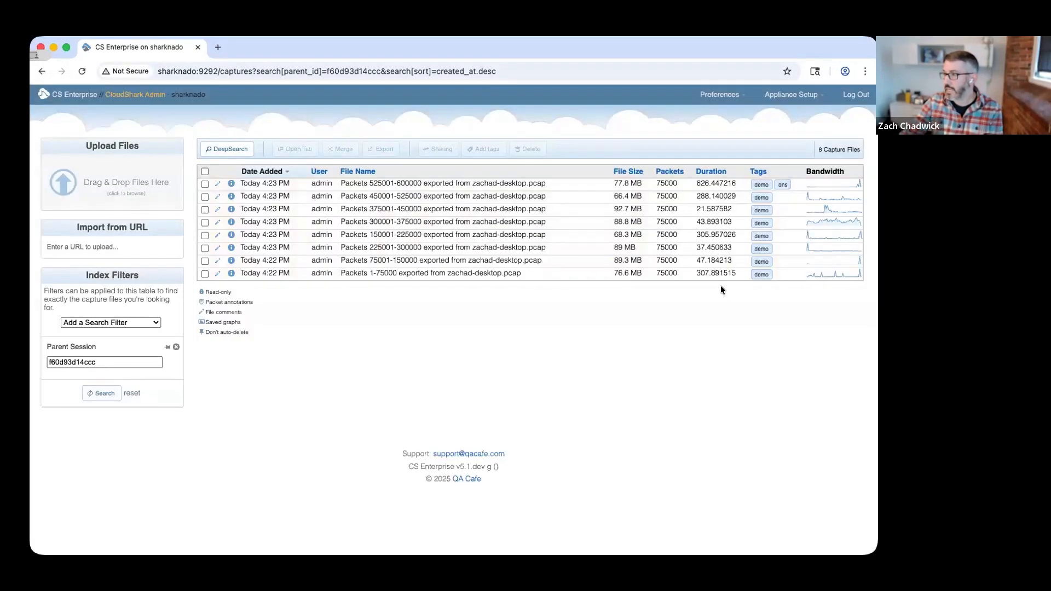
{"action": "left_click", "coordinate": [205, 197]}
{"action": "left_click", "coordinate": [205, 273], "text": "shift"}
{"action": "left_click", "coordinate": [528, 149]}
{"action": "left_click", "coordinate": [588, 364]}
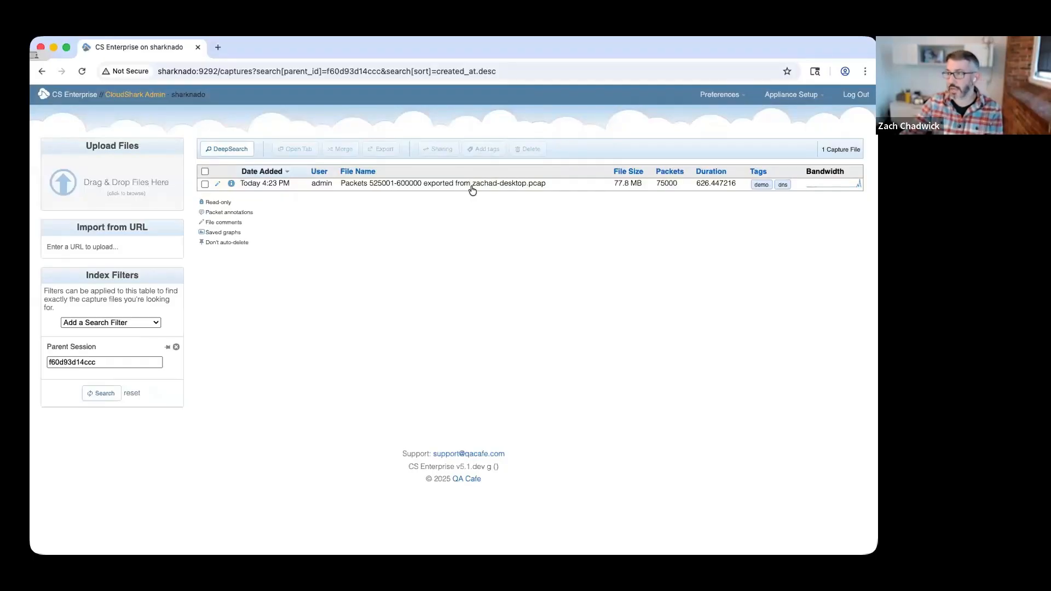
Reopen zachad-desktop.pcap from the full capture list and split it into multiple PCAPs covering two minutes each.
{"action": "left_click", "coordinate": [66, 93]}
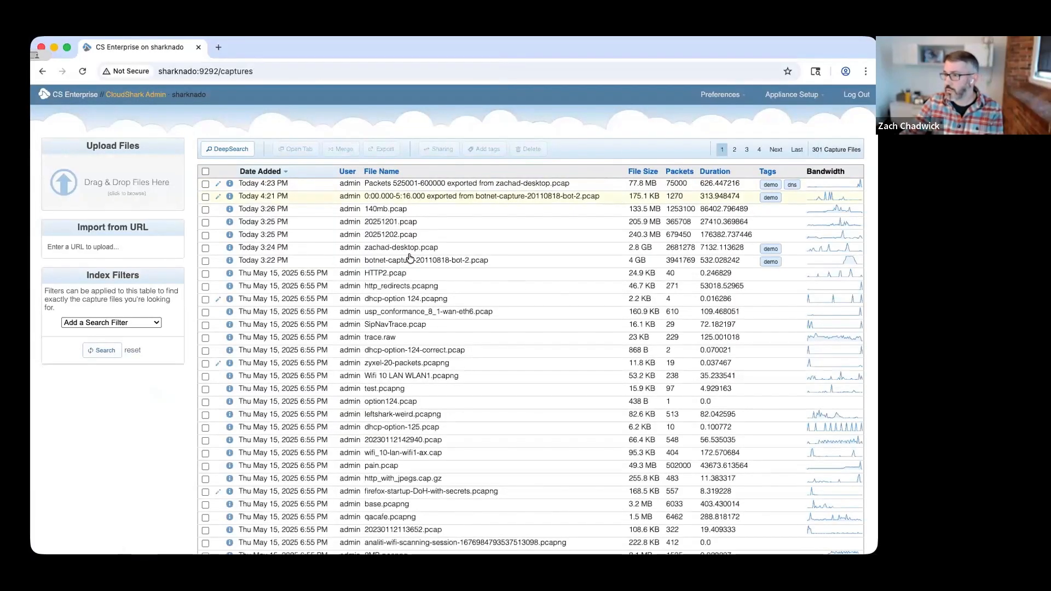
{"action": "left_click", "coordinate": [408, 247]}
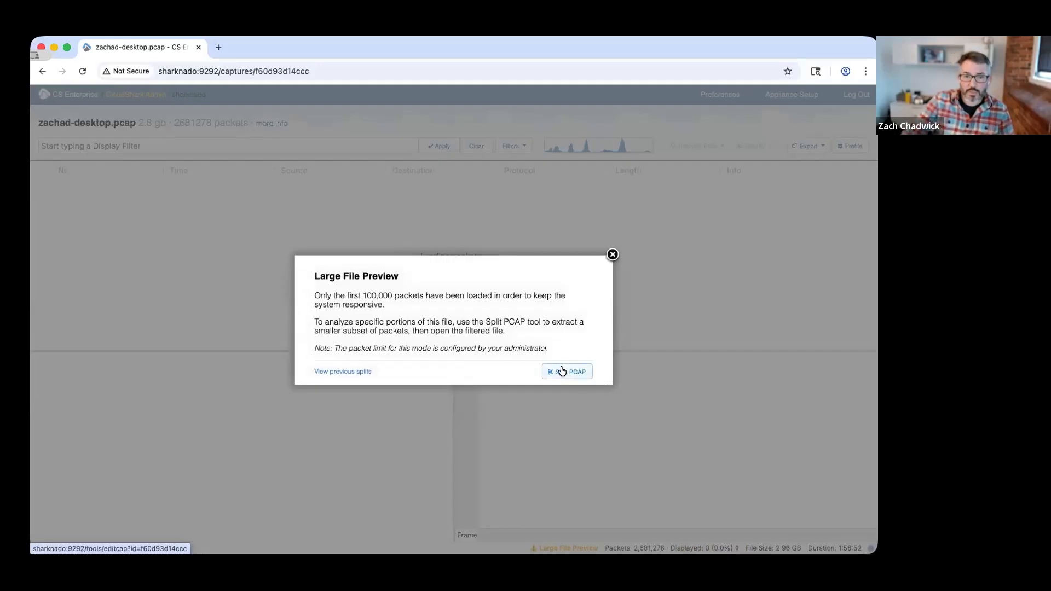
{"action": "left_click", "coordinate": [562, 371]}
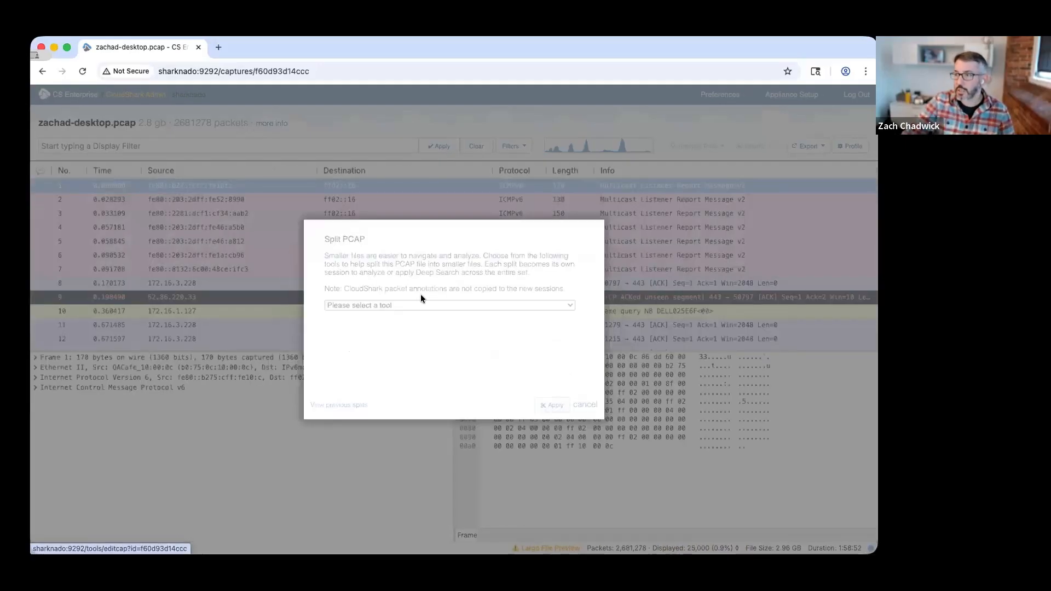
{"action": "left_click", "coordinate": [413, 308]}
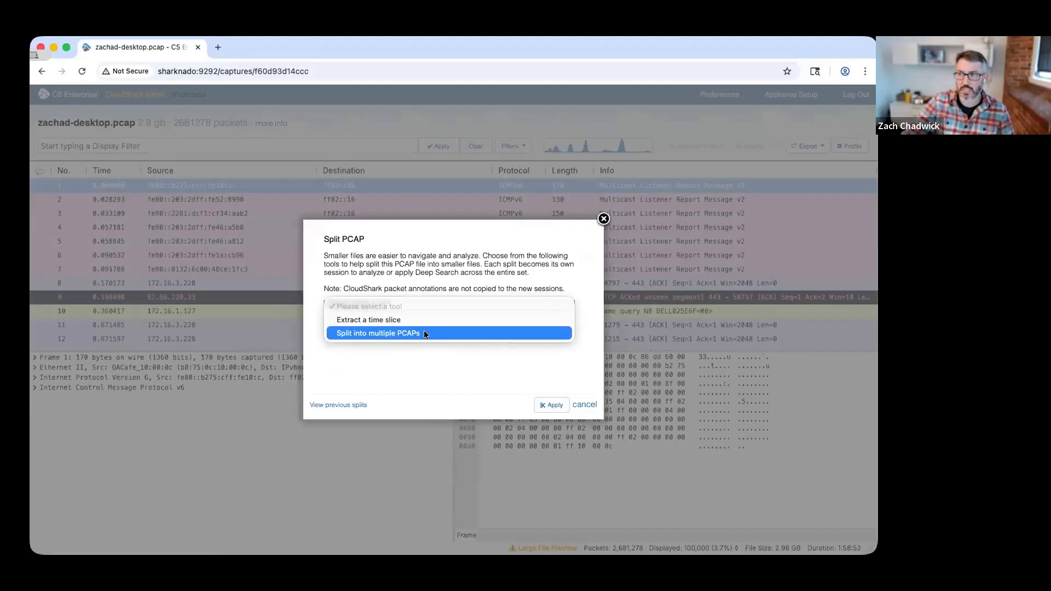
{"action": "key", "text": "Escape"}
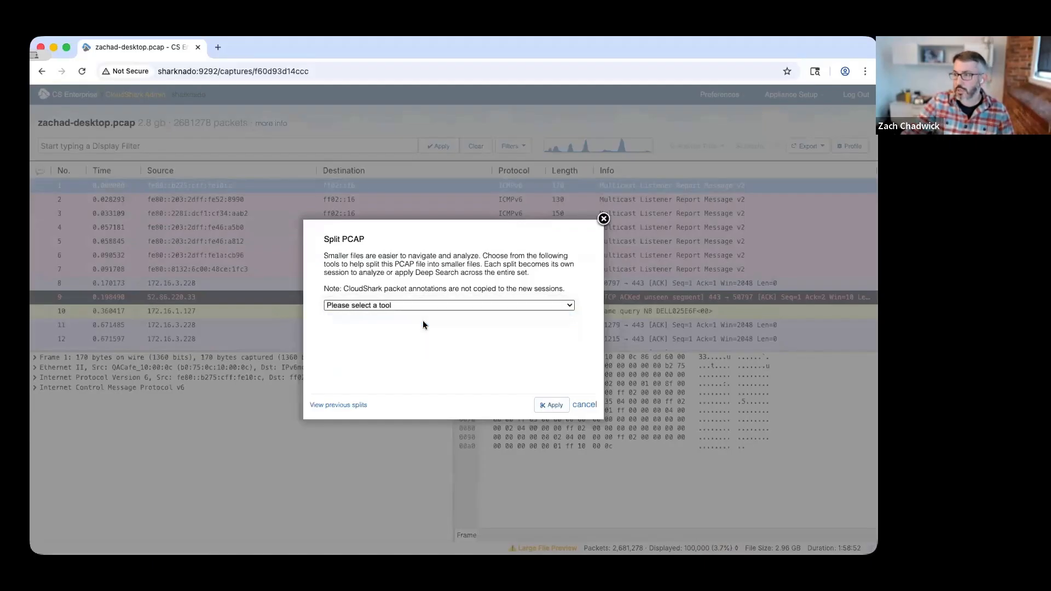
{"action": "left_click", "coordinate": [423, 322]}
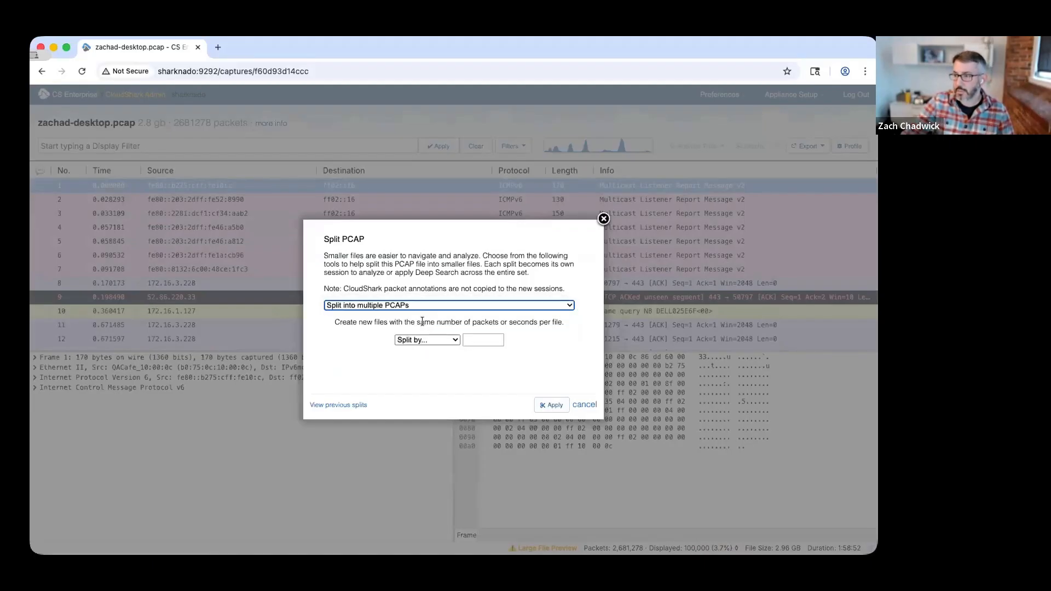
{"action": "left_click", "coordinate": [428, 340]}
{"action": "left_click", "coordinate": [474, 348]}
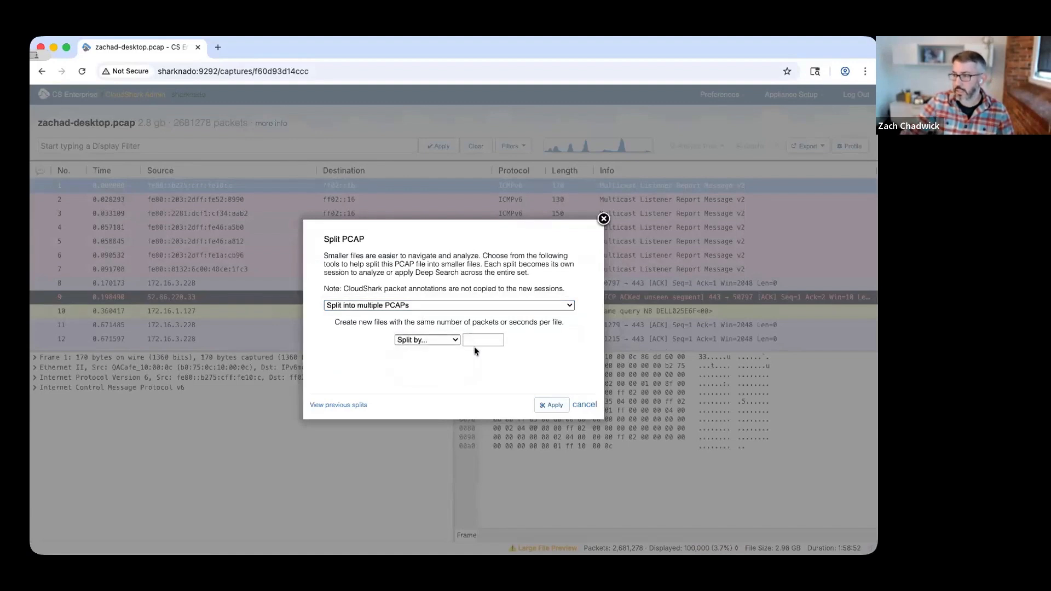
{"action": "left_click", "coordinate": [551, 405]}
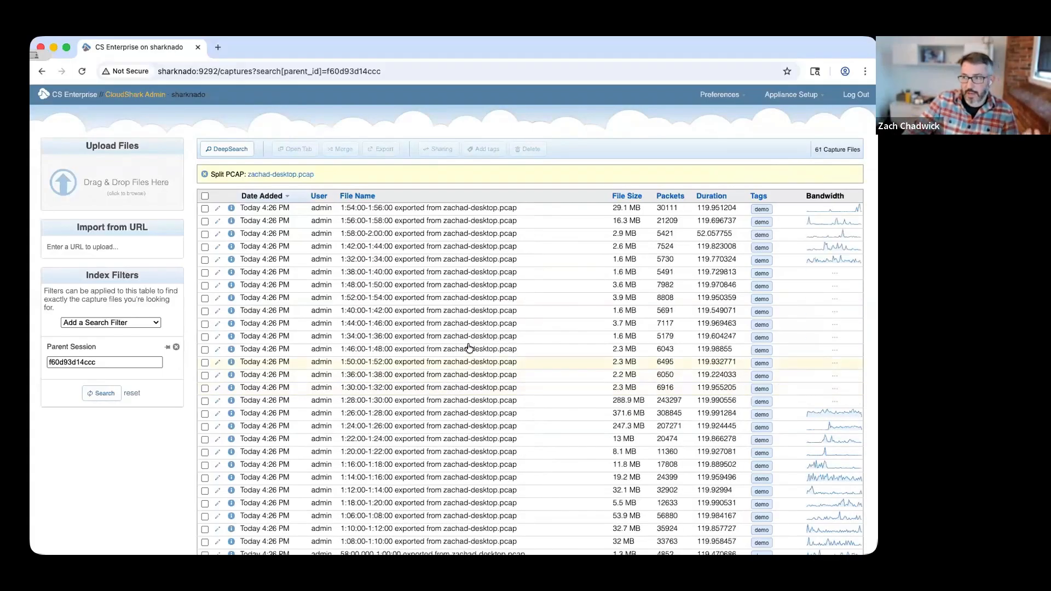
Compare the file sizes, packet counts and durations of the new two-minute split files.
{"action": "scroll", "coordinate": [469, 347], "scroll_direction": "down", "scroll_amount": 1}
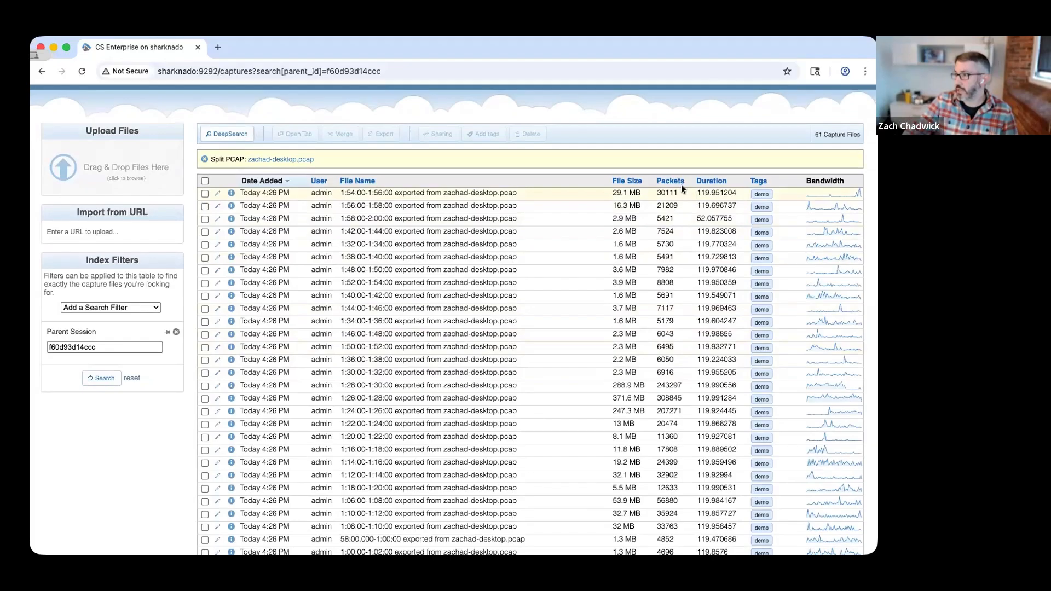
{"action": "scroll", "coordinate": [712, 215], "scroll_direction": "down", "scroll_amount": 5}
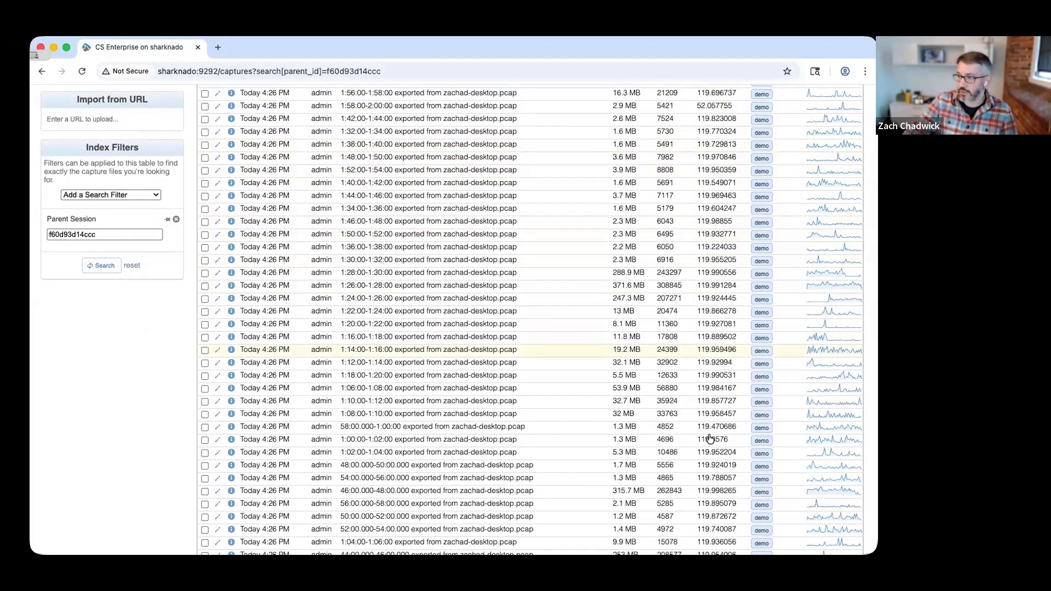
{"action": "scroll", "coordinate": [706, 337], "scroll_direction": "up", "scroll_amount": 5}
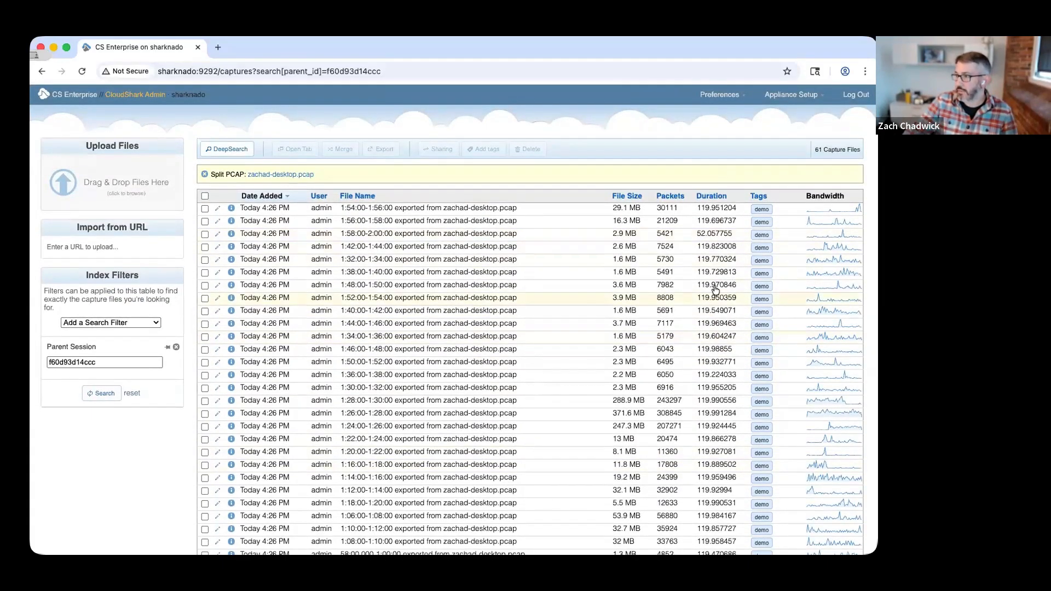
{"action": "scroll", "coordinate": [716, 289], "scroll_direction": "down", "scroll_amount": 3}
{"action": "scroll", "coordinate": [715, 289], "scroll_direction": "down", "scroll_amount": 2}
{"action": "scroll", "coordinate": [712, 285], "scroll_direction": "up", "scroll_amount": 5}
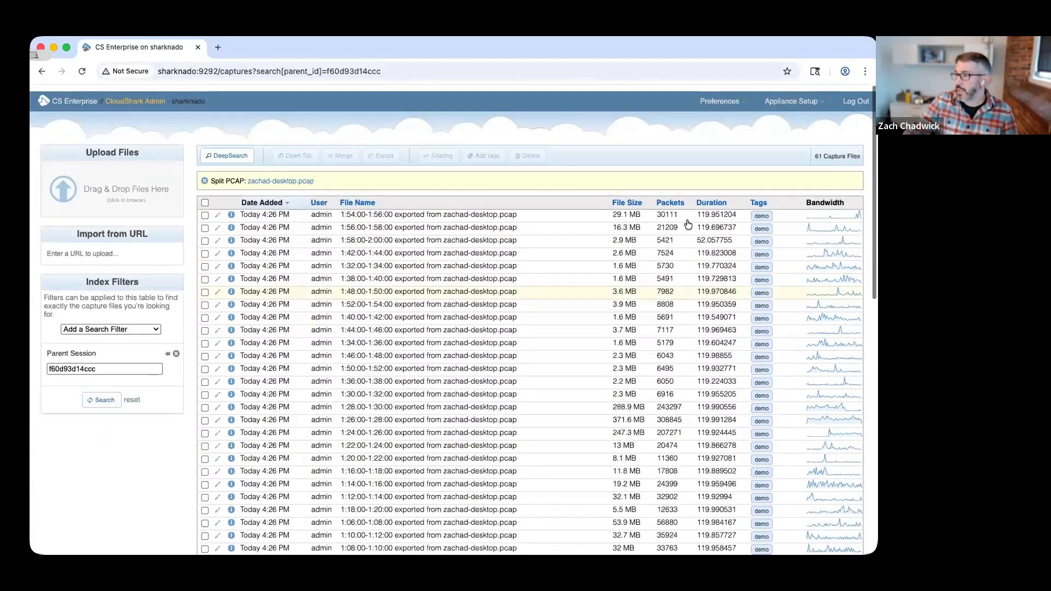
Sort the split files by ascending file size, then open the 22:00.000-24:00.000 capture and select its second packet.
{"action": "left_click", "coordinate": [625, 197]}
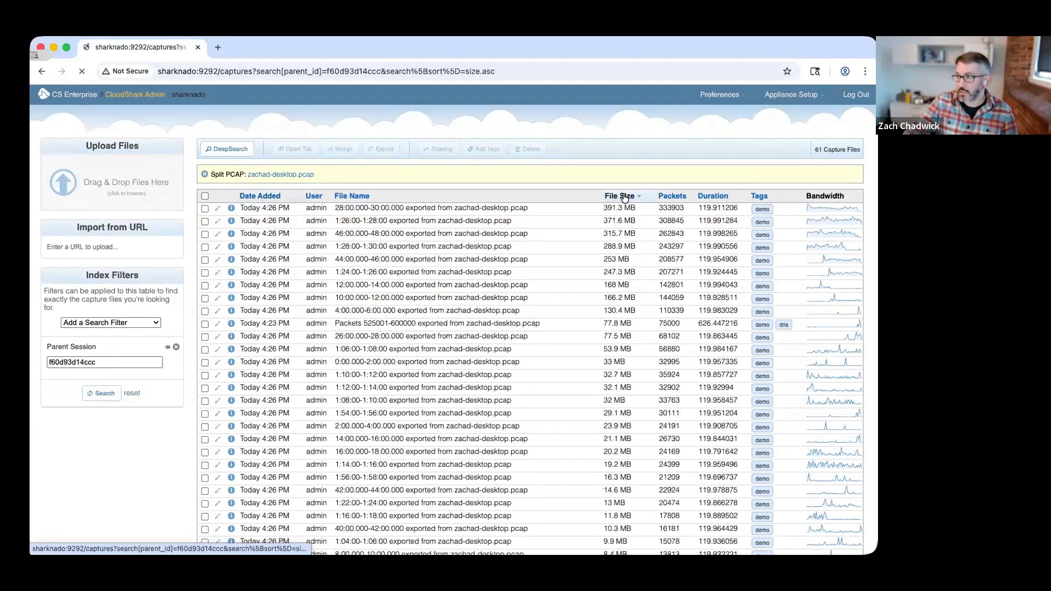
{"action": "scroll", "coordinate": [602, 427], "scroll_direction": "down", "scroll_amount": 10}
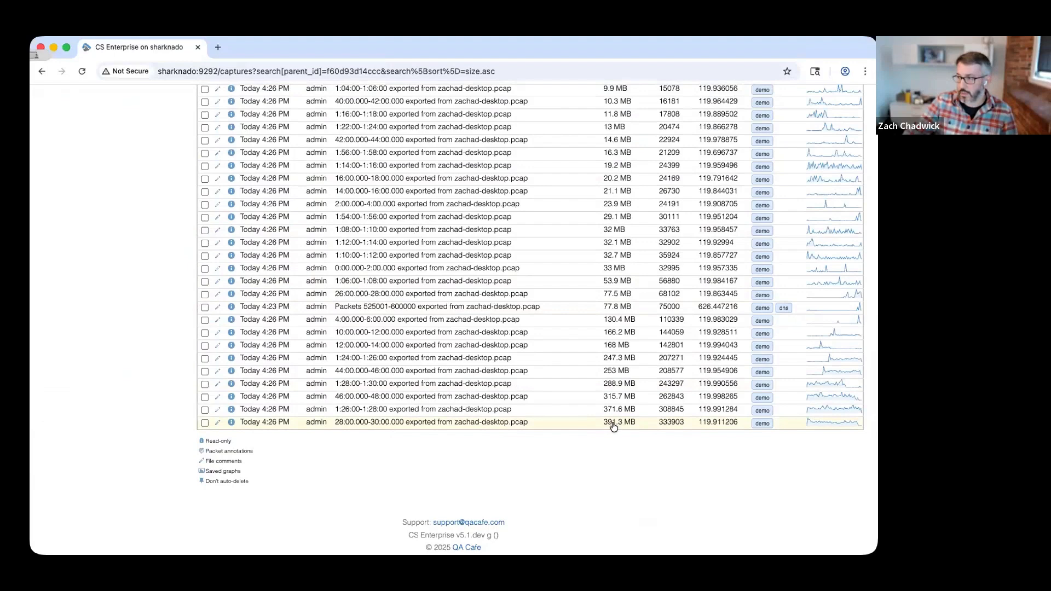
{"action": "scroll", "coordinate": [614, 427], "scroll_direction": "up", "scroll_amount": 10}
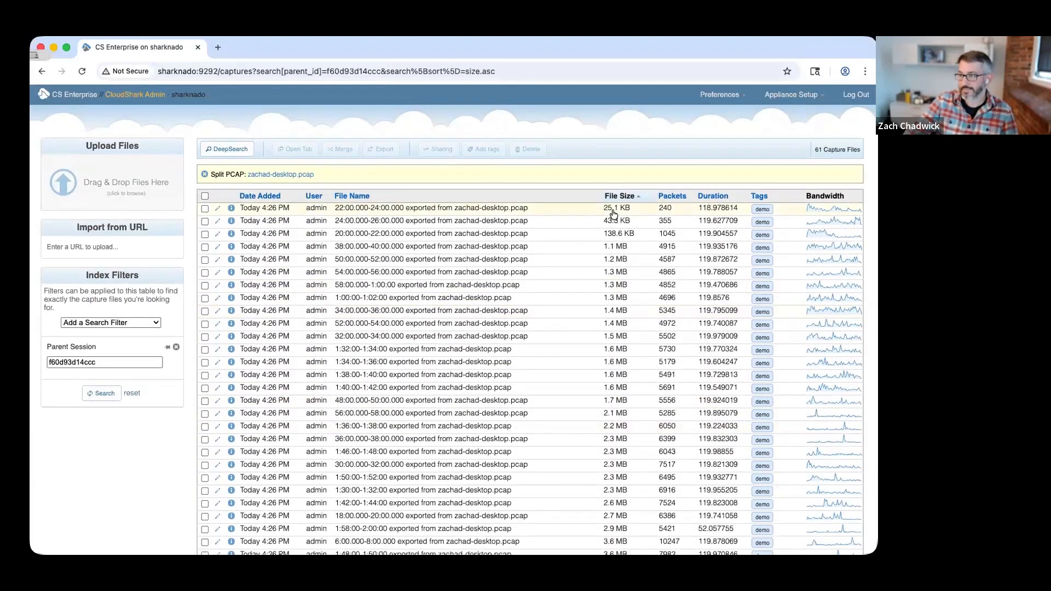
{"action": "left_click", "coordinate": [518, 208]}
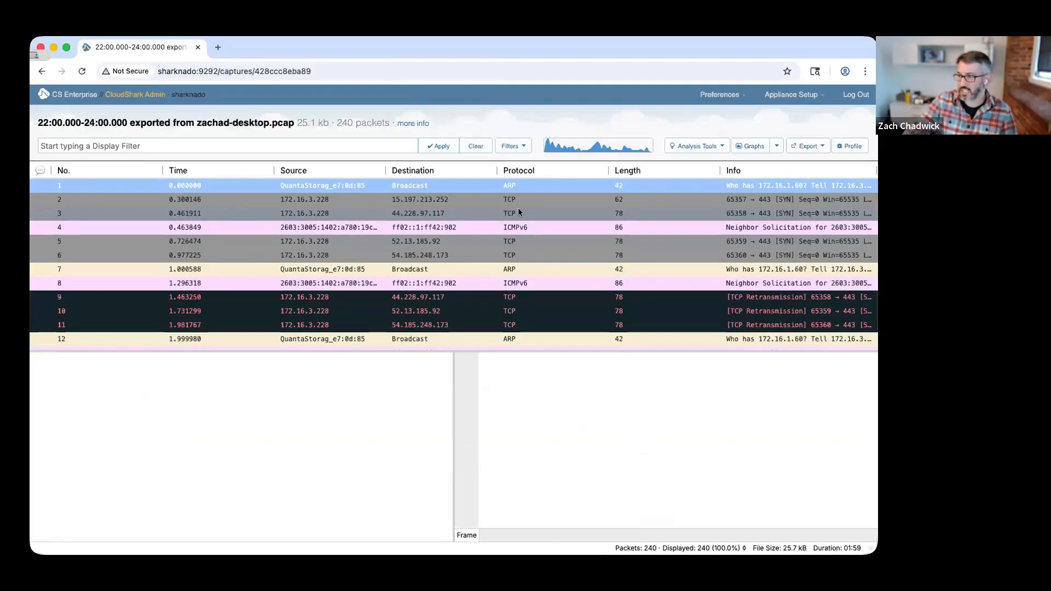
{"action": "left_click", "coordinate": [548, 212]}
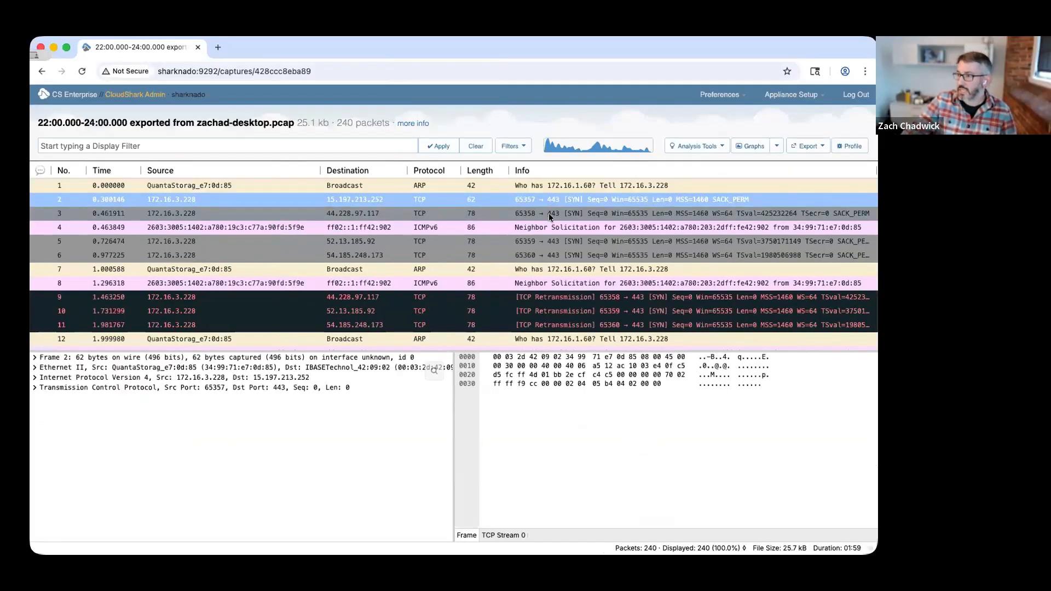
Inspect TCP SYN packets 5, 6 and 9 in the 22:00.000-24:00.000 capture and read through the packets up to about number 60.
{"action": "left_click", "coordinate": [543, 241]}
{"action": "left_click", "coordinate": [542, 254]}
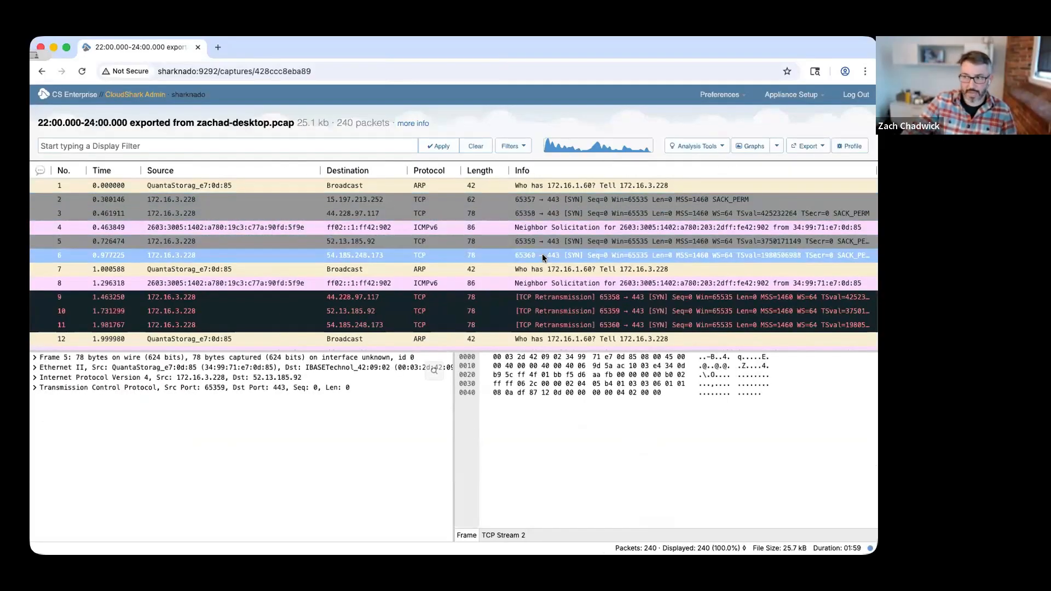
{"action": "left_click", "coordinate": [544, 262]}
{"action": "scroll", "coordinate": [542, 271], "scroll_direction": "down", "scroll_amount": 5}
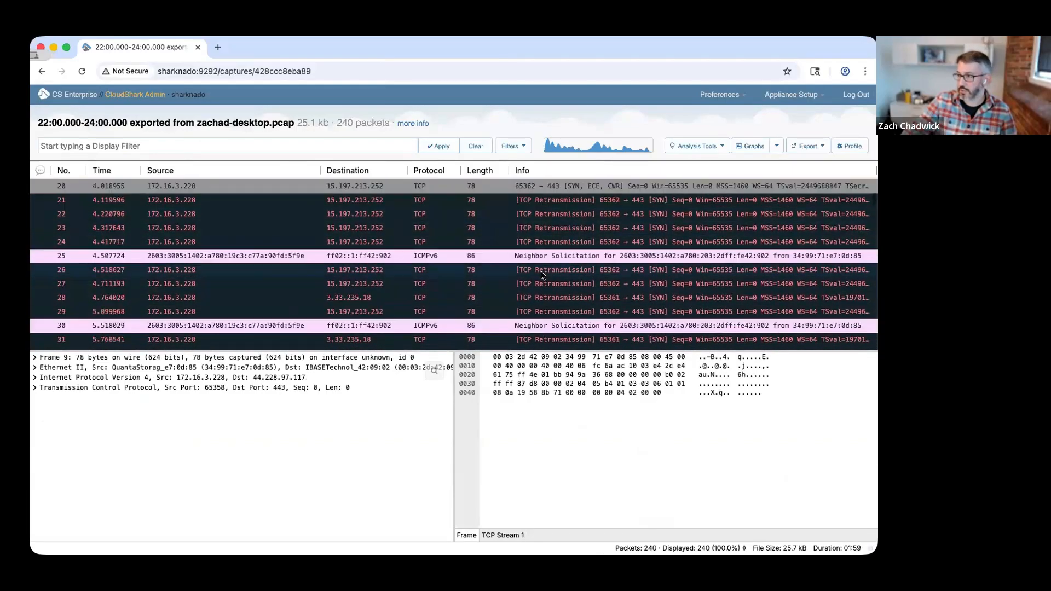
{"action": "scroll", "coordinate": [541, 272], "scroll_direction": "down", "scroll_amount": 7}
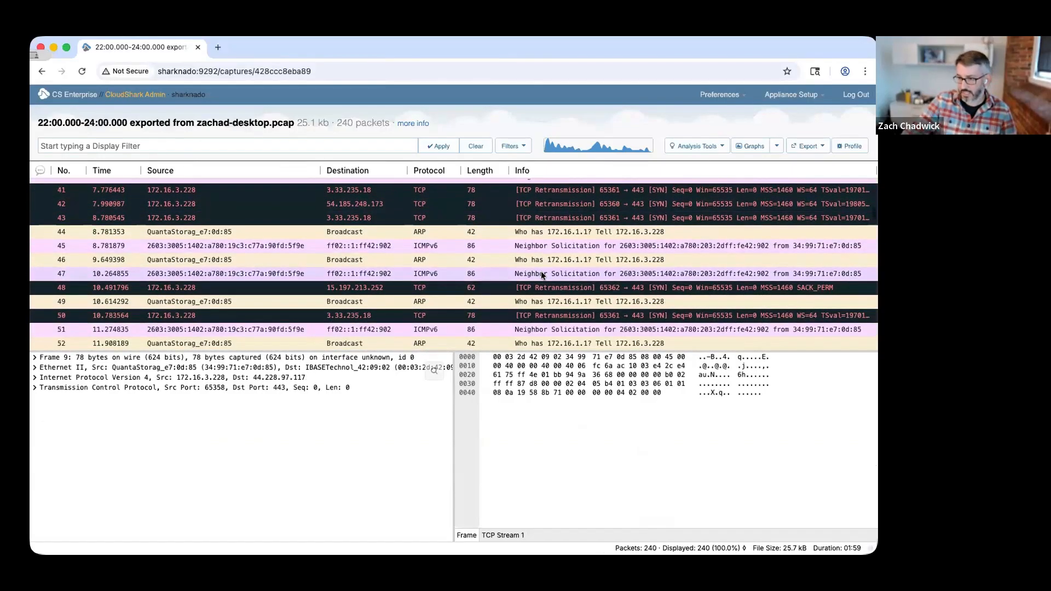
{"action": "scroll", "coordinate": [541, 274], "scroll_direction": "down", "scroll_amount": 3}
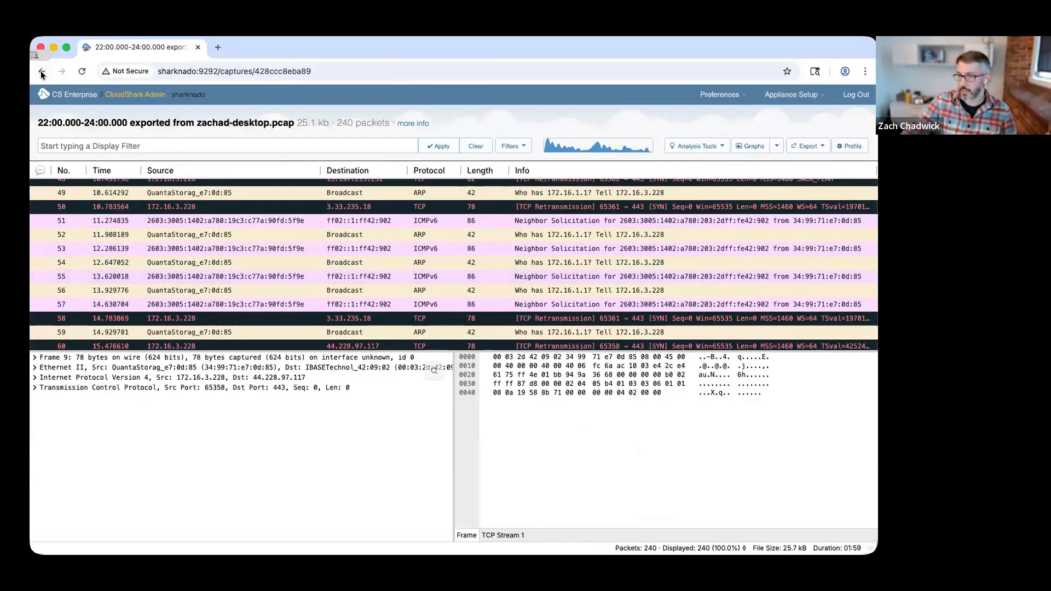
Return to the split files, open the 24:00.000-26:00.000 capture and read through its first packets.
{"action": "left_click", "coordinate": [42, 73]}
{"action": "left_click", "coordinate": [548, 221]}
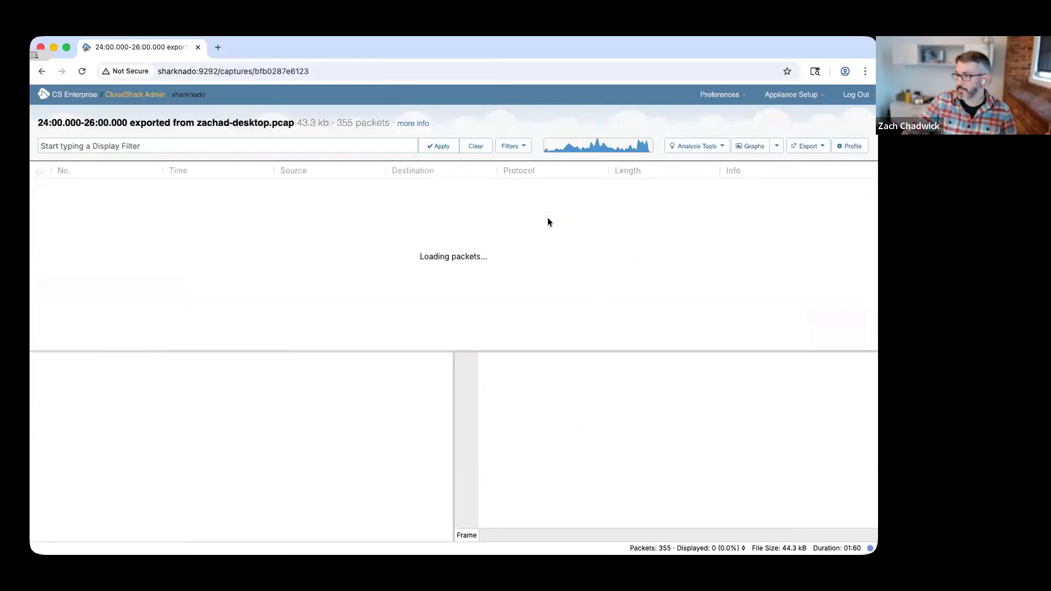
{"action": "scroll", "coordinate": [549, 221], "scroll_direction": "down", "scroll_amount": 3}
{"action": "scroll", "coordinate": [549, 221], "scroll_direction": "down", "scroll_amount": 15}
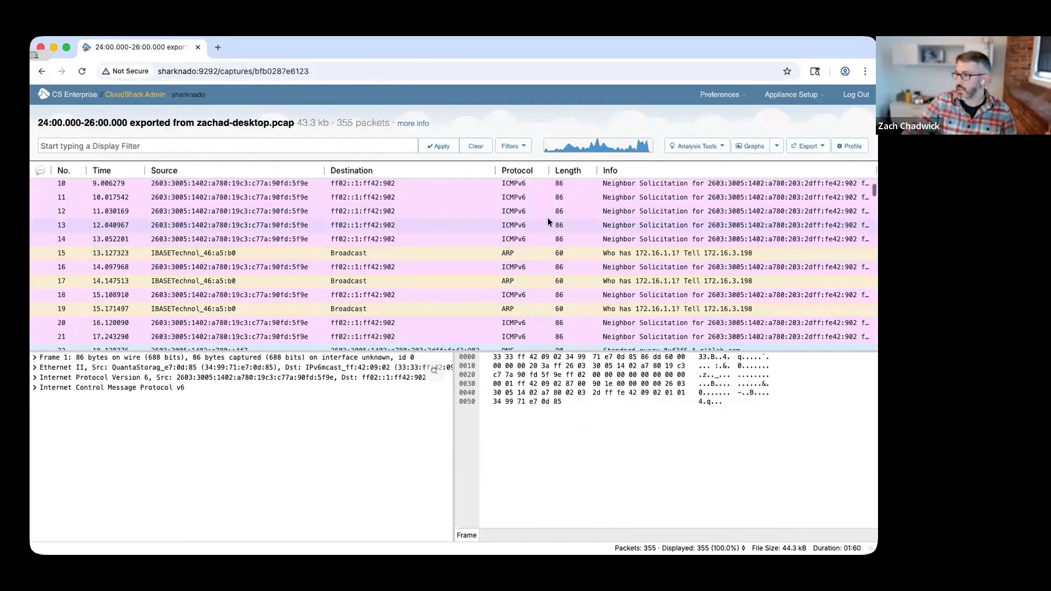
{"action": "scroll", "coordinate": [549, 221], "scroll_direction": "down", "scroll_amount": 1}
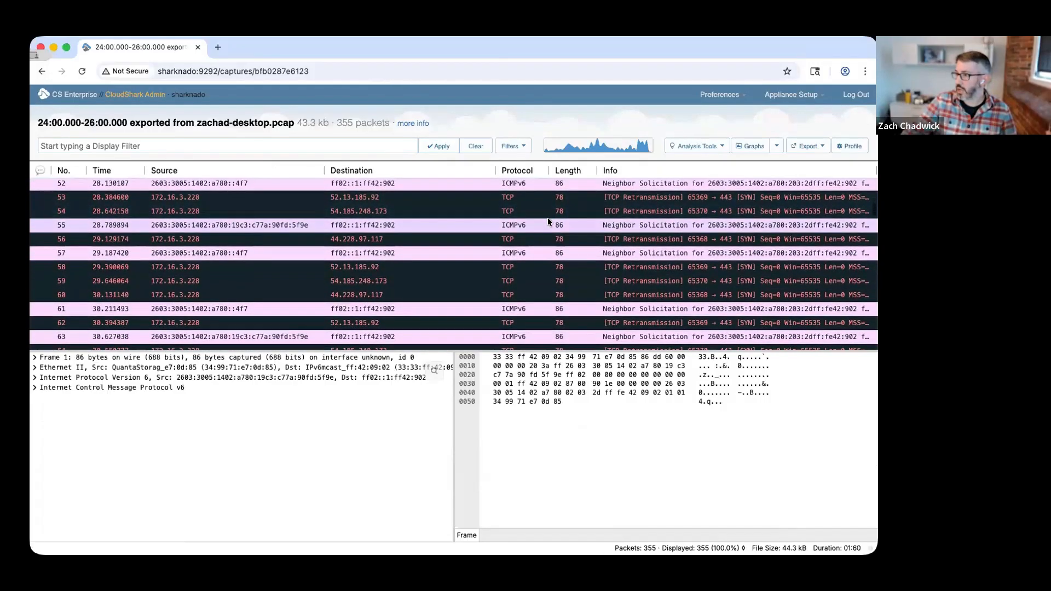
{"action": "scroll", "coordinate": [549, 221], "scroll_direction": "down", "scroll_amount": 4}
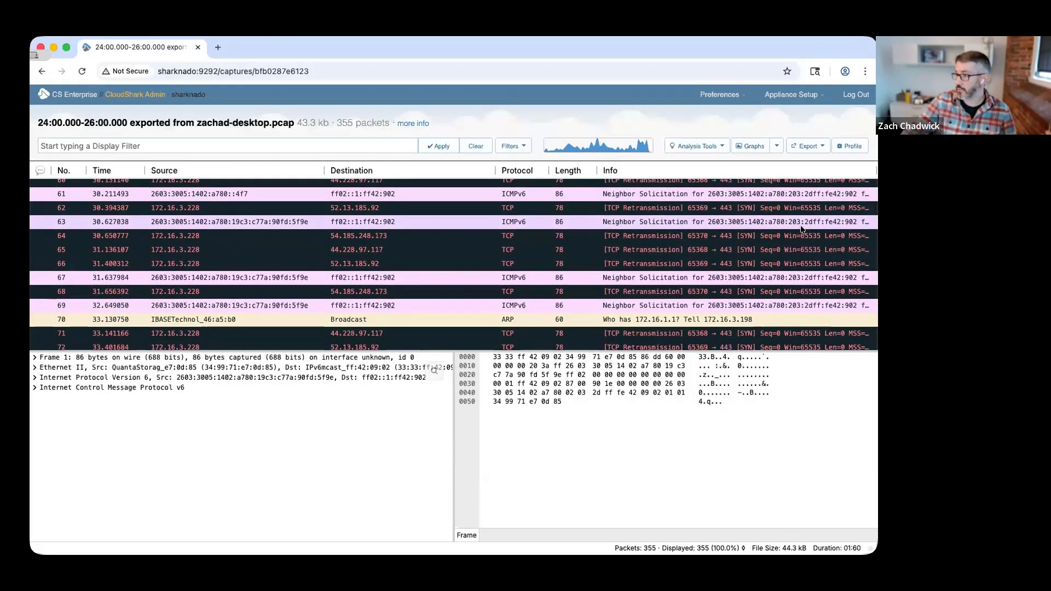
Inspect TCP retransmission packets 62, 65 and 66, comparing them with the SYN packets around number 42.
{"action": "left_click", "coordinate": [754, 210]}
{"action": "left_click", "coordinate": [748, 250]}
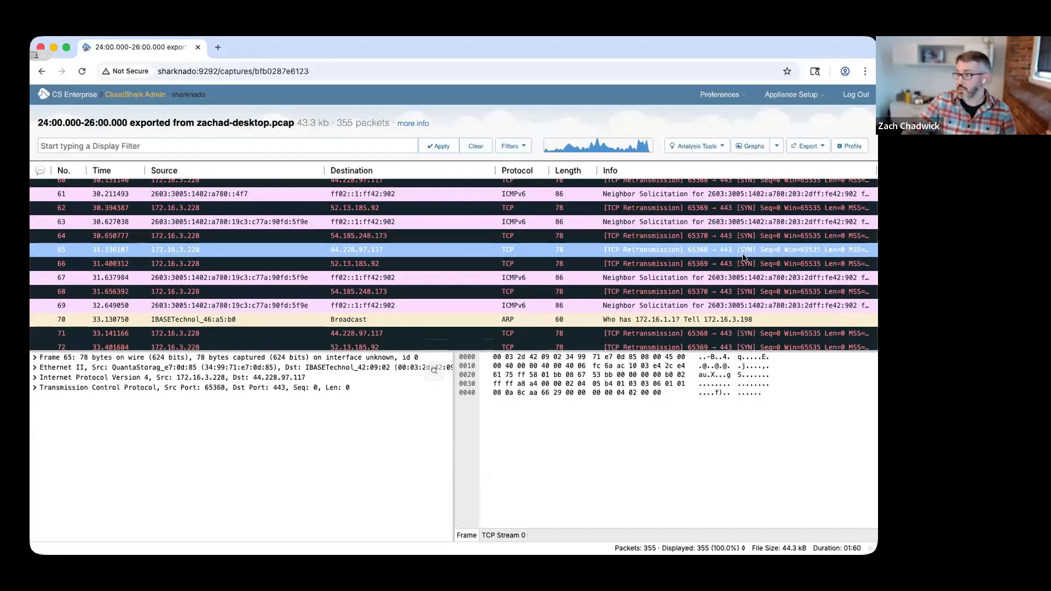
{"action": "left_click", "coordinate": [711, 262]}
{"action": "scroll", "coordinate": [703, 253], "scroll_direction": "down", "scroll_amount": 5}
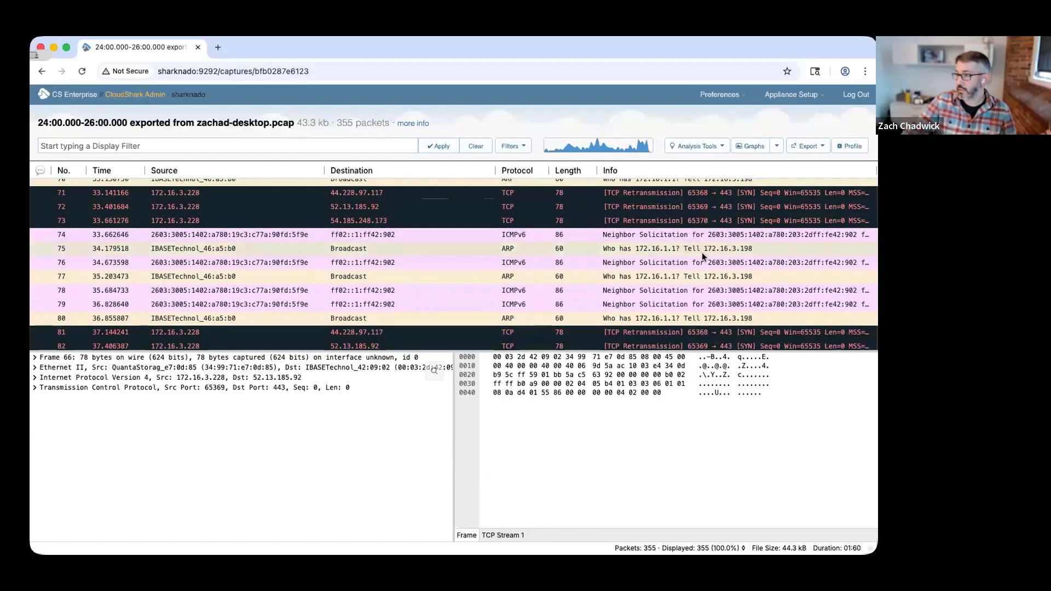
{"action": "scroll", "coordinate": [704, 255], "scroll_direction": "up", "scroll_amount": 2}
{"action": "scroll", "coordinate": [703, 256], "scroll_direction": "up", "scroll_amount": 10}
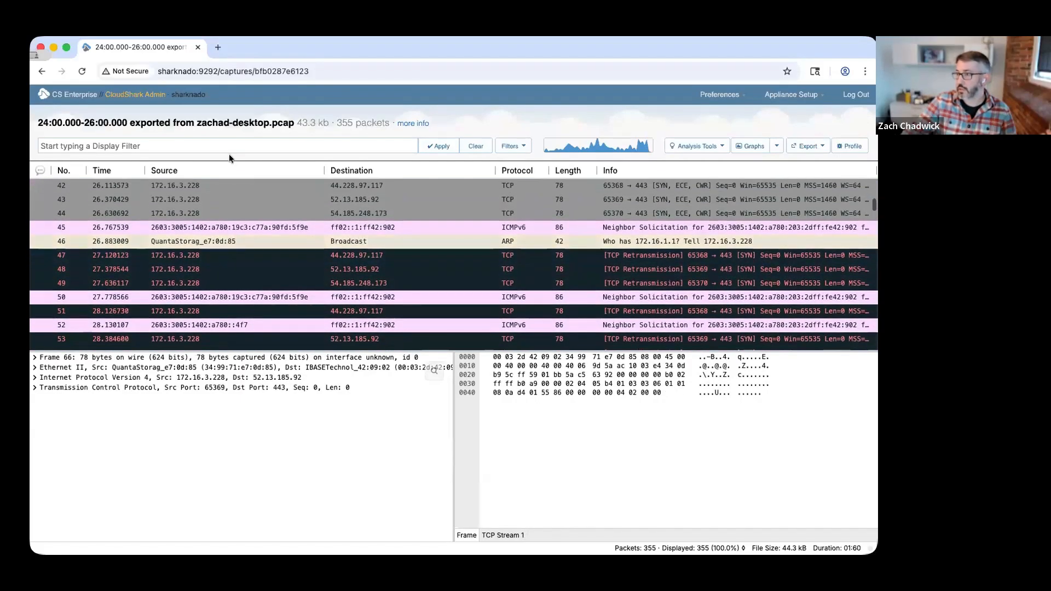
Show the Protocol Conversations analysis for the 24:00.000-26:00.000 capture and list the eth conversations.
{"action": "left_click", "coordinate": [679, 146]}
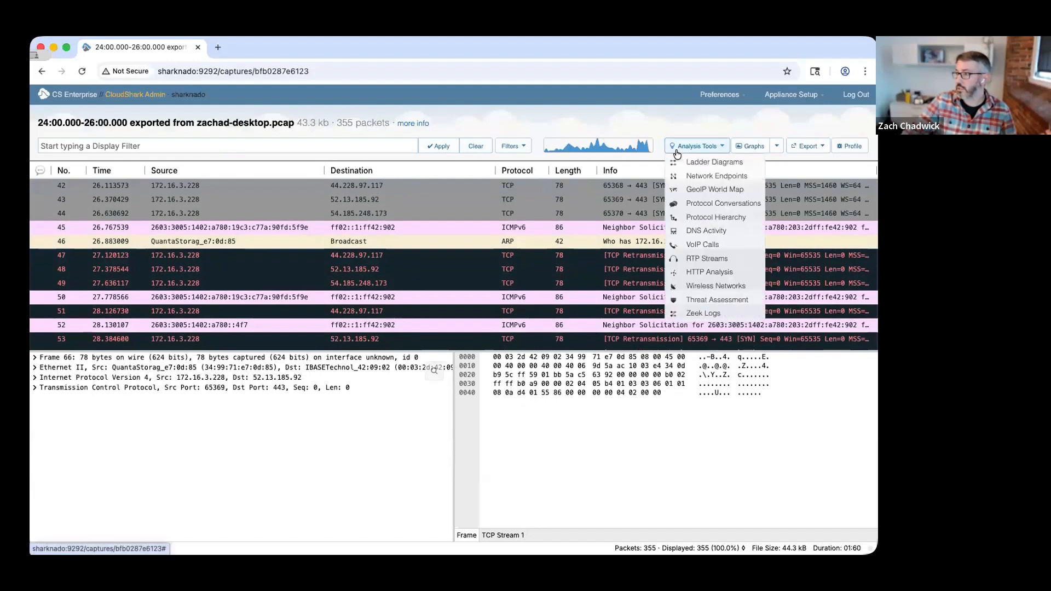
{"action": "left_click", "coordinate": [702, 203]}
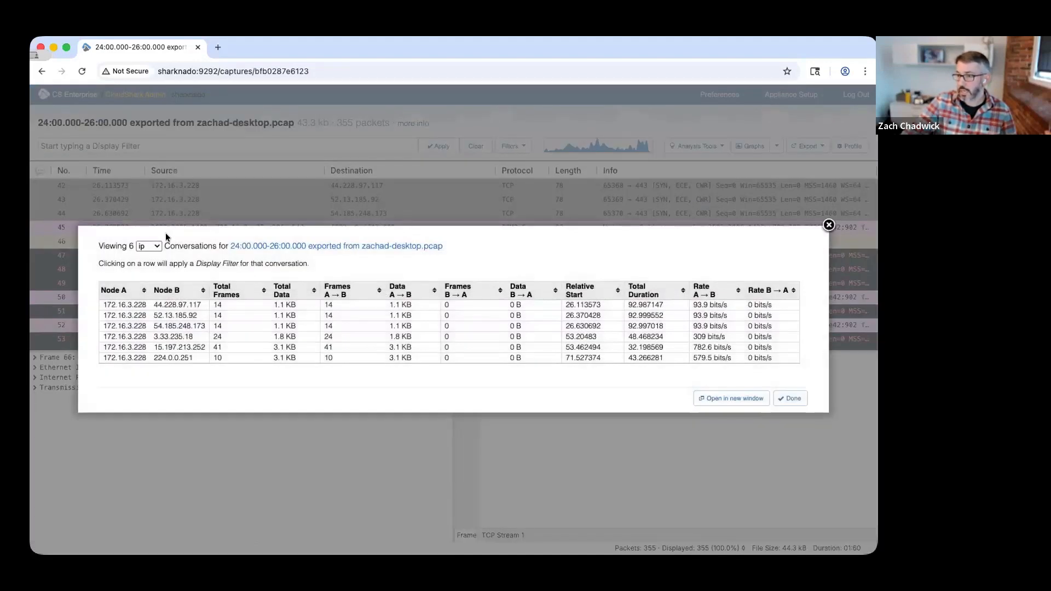
{"action": "left_click", "coordinate": [151, 242]}
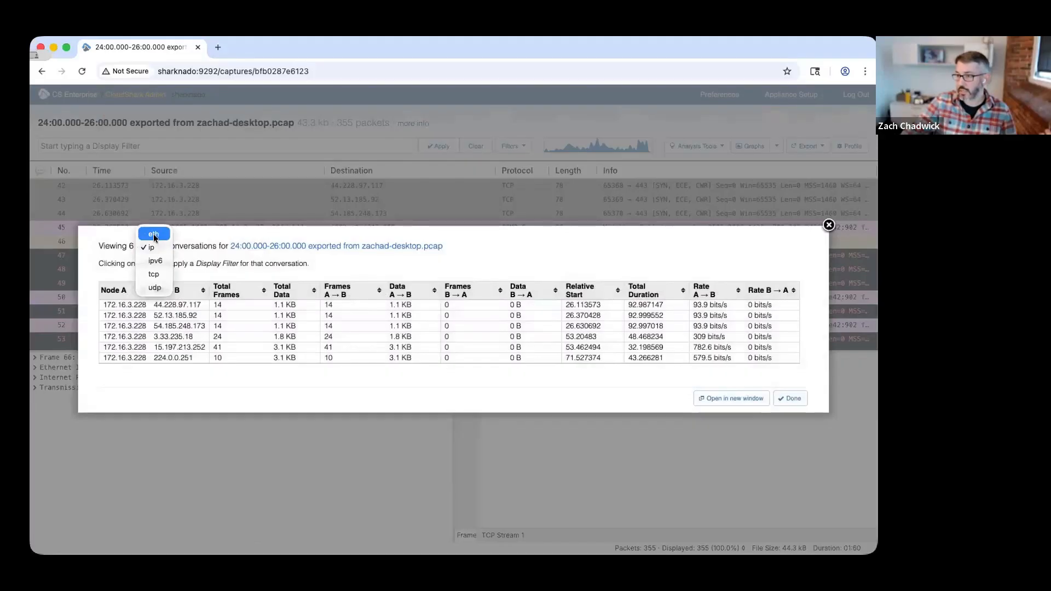
{"action": "key", "text": "Escape"}
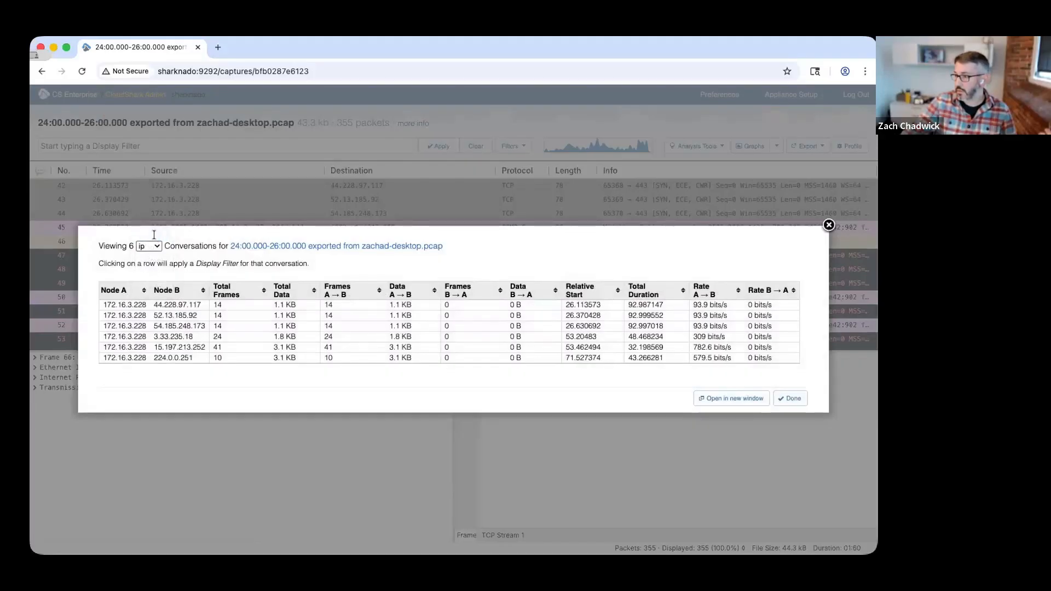
{"action": "left_click", "coordinate": [153, 234]}
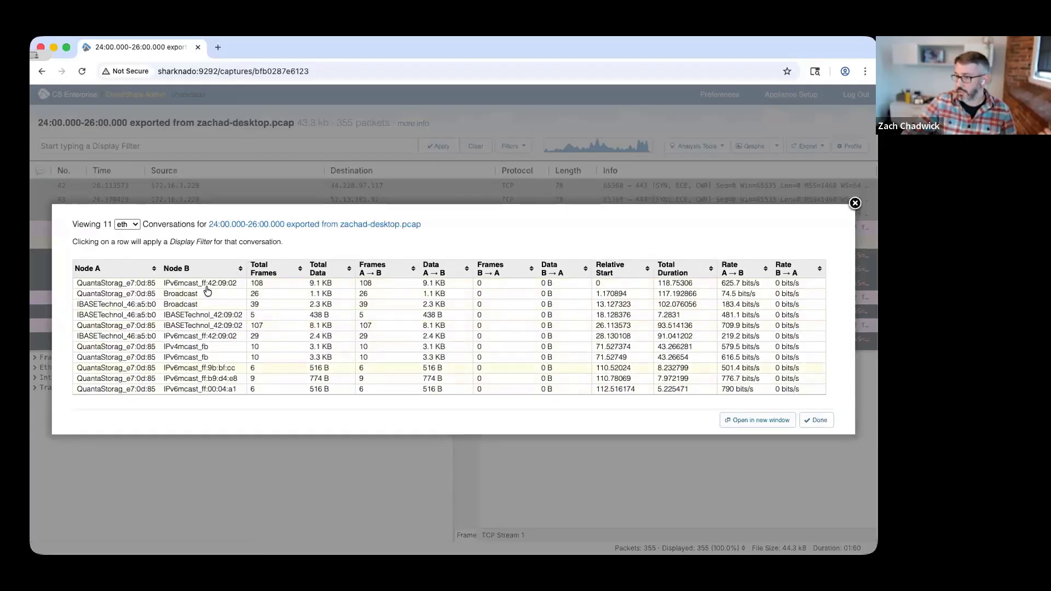
Compare the frames sent in each direction across the ip, ipv6 and eth conversations, ending on eth.
{"action": "left_click", "coordinate": [129, 226]}
{"action": "left_click", "coordinate": [130, 241]}
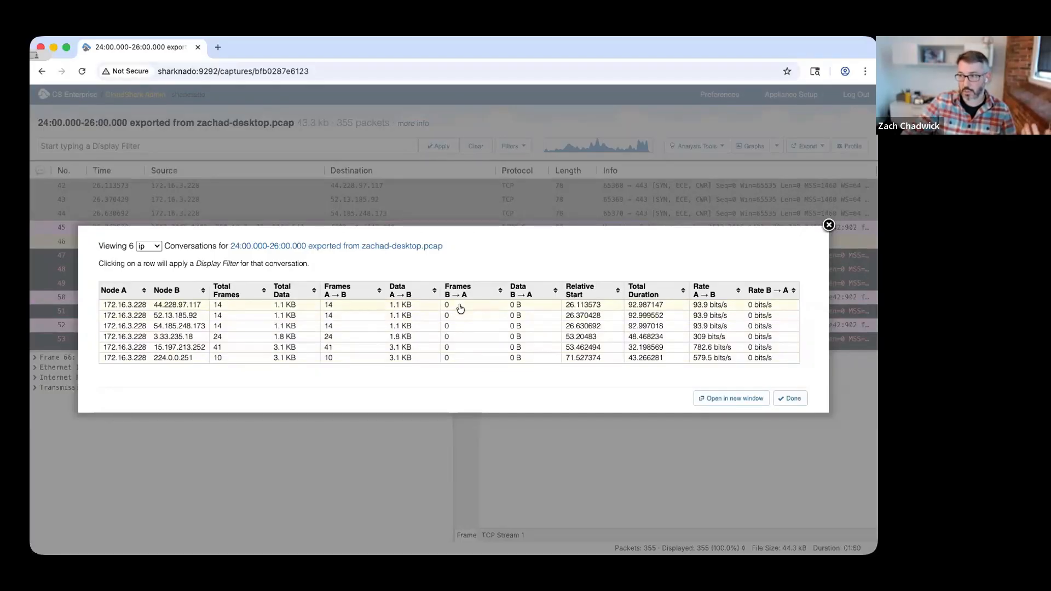
{"action": "left_click", "coordinate": [146, 247]}
{"action": "left_click", "coordinate": [146, 258]}
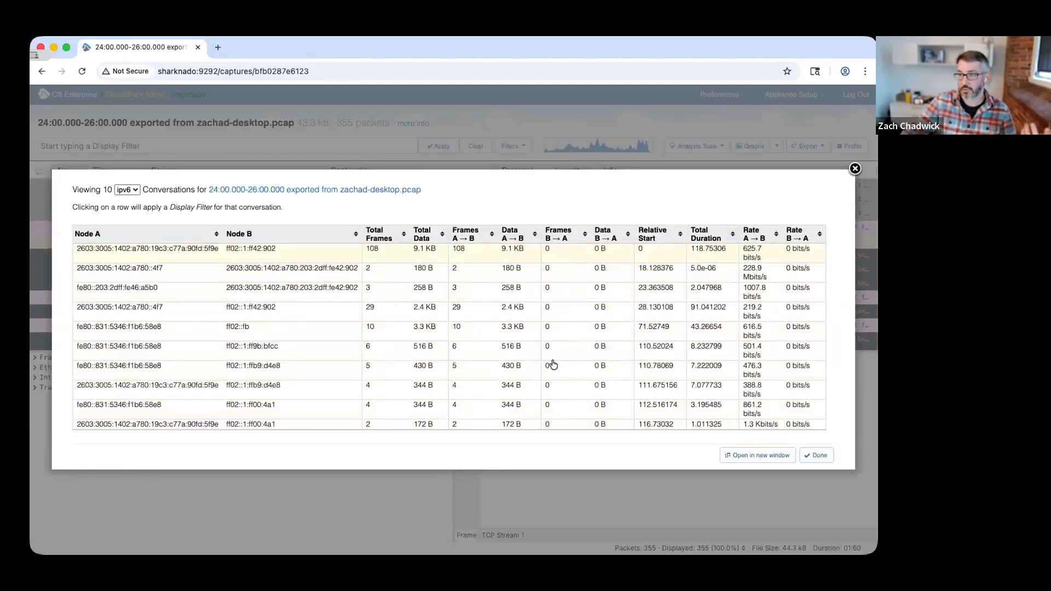
{"action": "left_click", "coordinate": [131, 190]}
{"action": "left_click", "coordinate": [131, 168]}
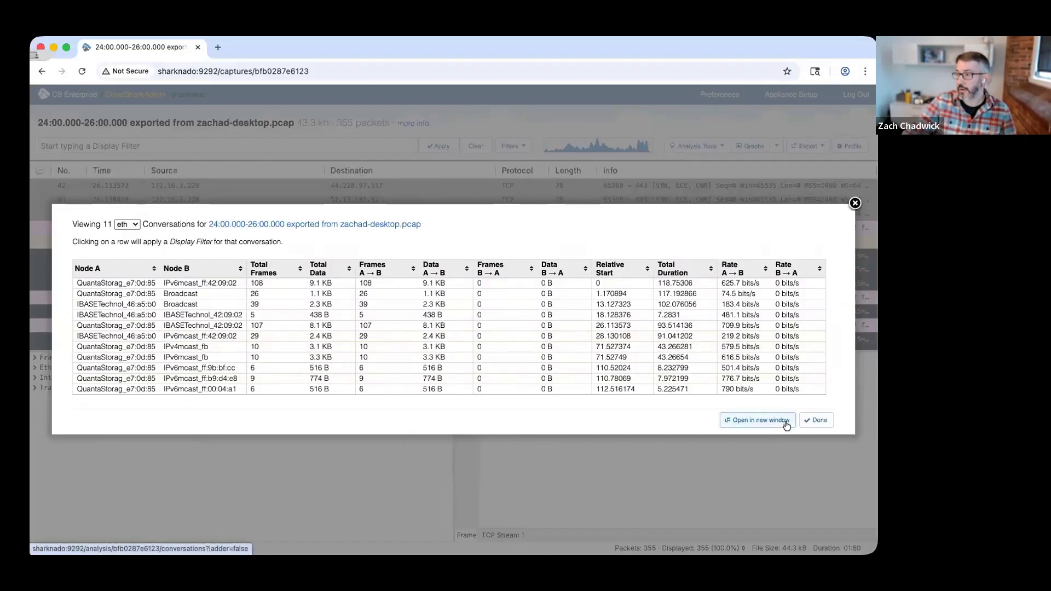
Close the conversations, go back to the size-sorted split files to review them, and return to the main capture list.
{"action": "left_click", "coordinate": [810, 420]}
{"action": "left_click", "coordinate": [46, 97]}
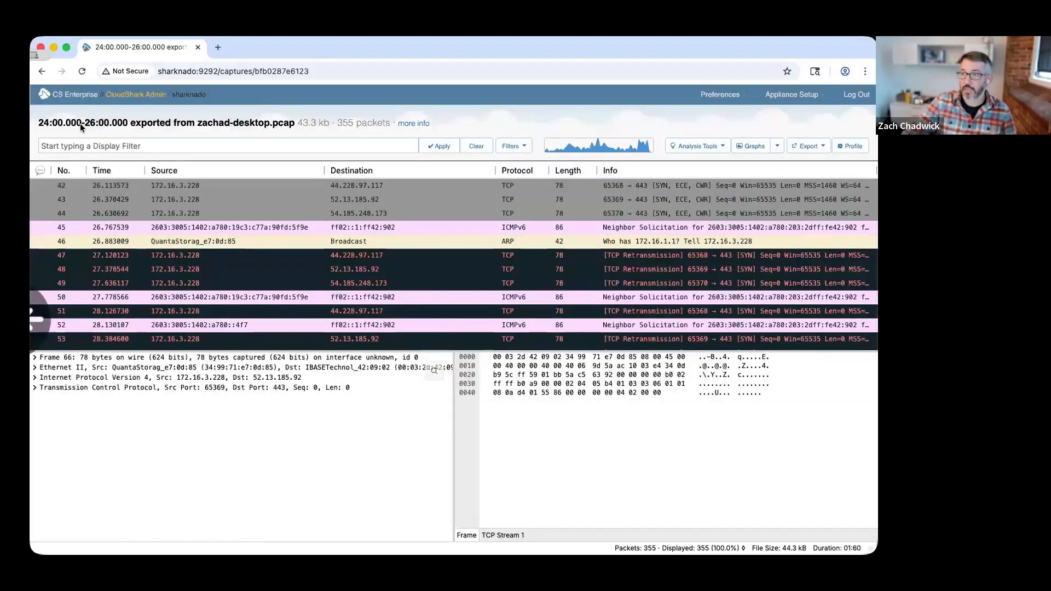
{"action": "scroll", "coordinate": [340, 300], "scroll_direction": "down", "scroll_amount": 3}
{"action": "scroll", "coordinate": [382, 293], "scroll_direction": "down", "scroll_amount": 1}
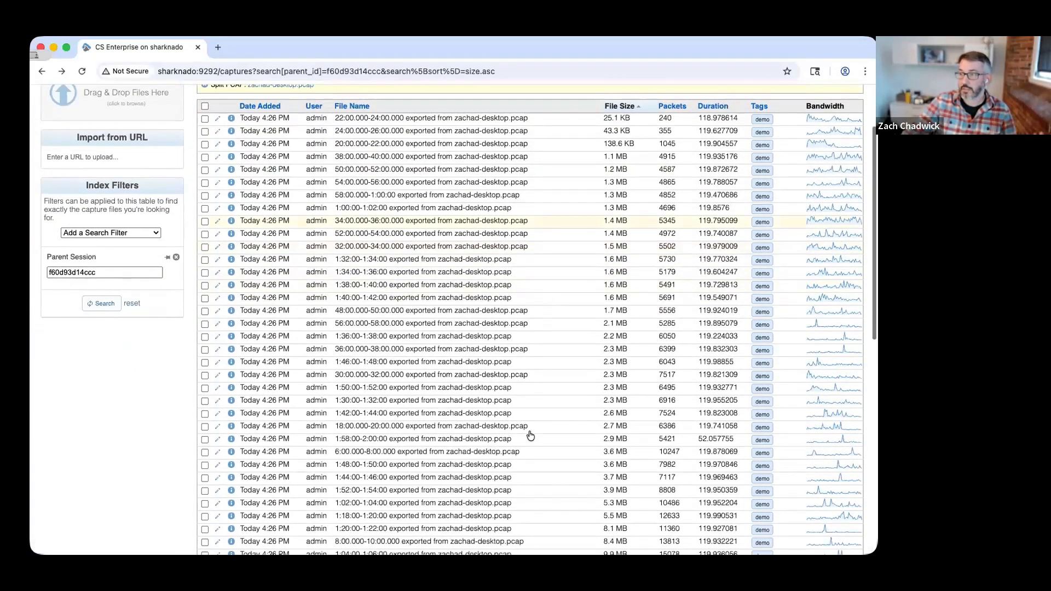
{"action": "scroll", "coordinate": [523, 279], "scroll_direction": "down", "scroll_amount": 1}
{"action": "scroll", "coordinate": [535, 217], "scroll_direction": "up", "scroll_amount": 5}
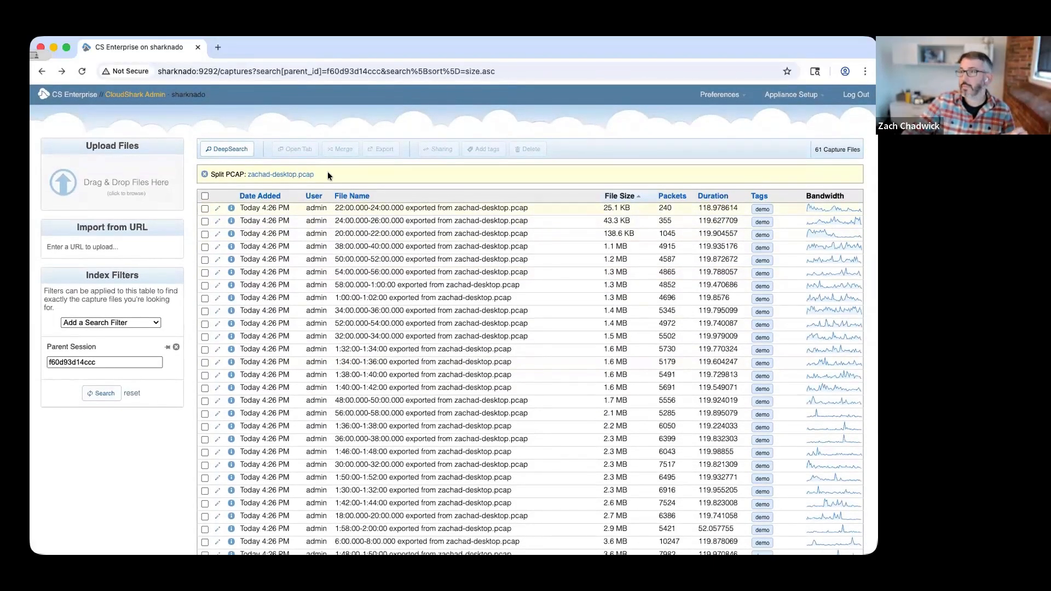
{"action": "left_click", "coordinate": [72, 94]}
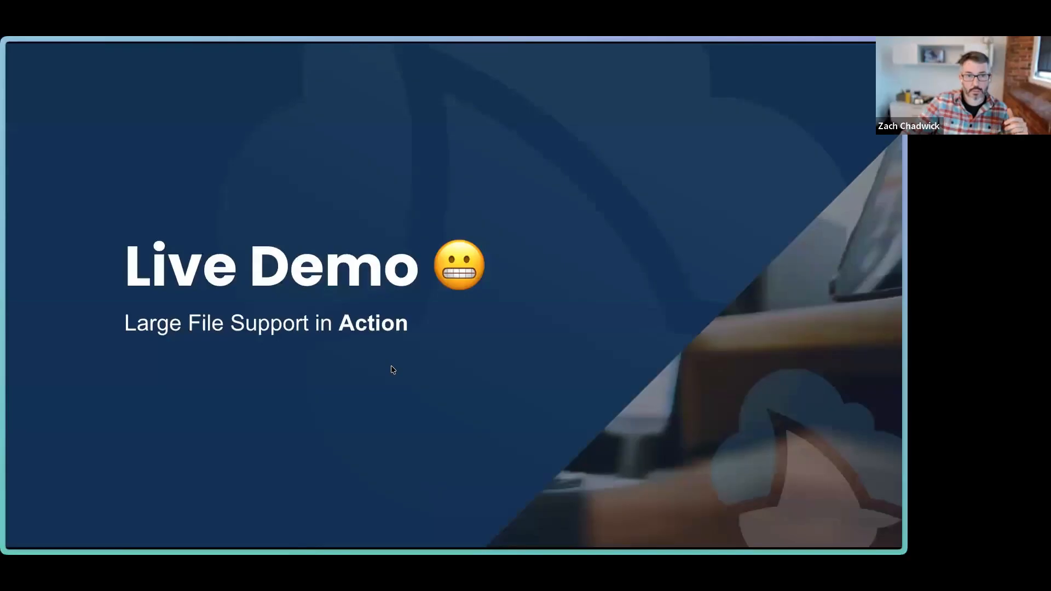
{"action": "left_click", "coordinate": [216, 392]}
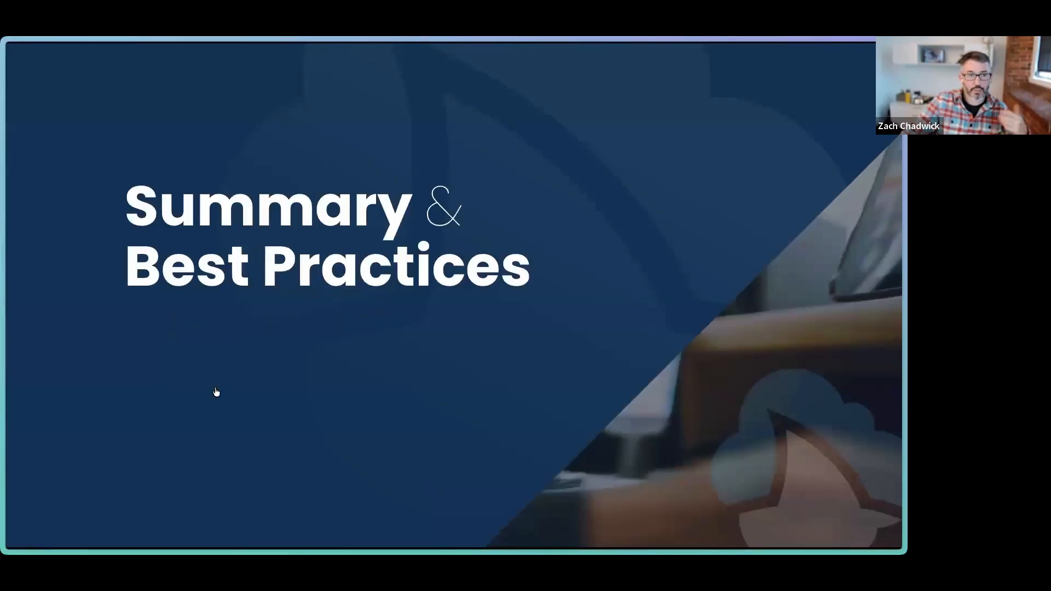